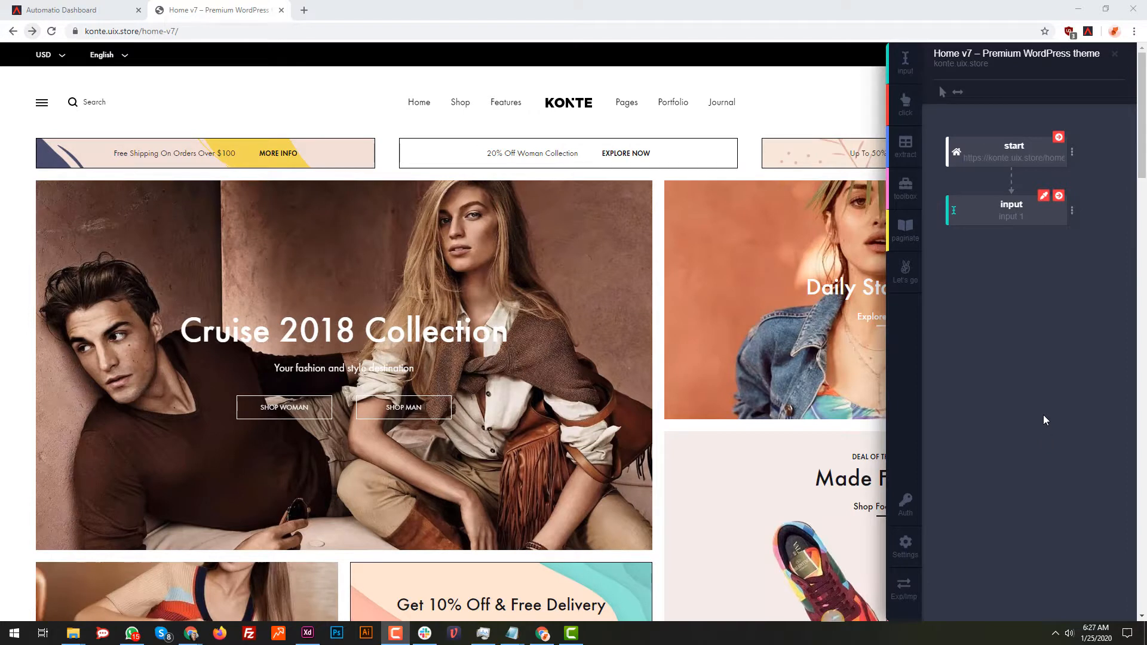
mouse_move(1021, 224)
click(904, 60)
mouse_move(1039, 224)
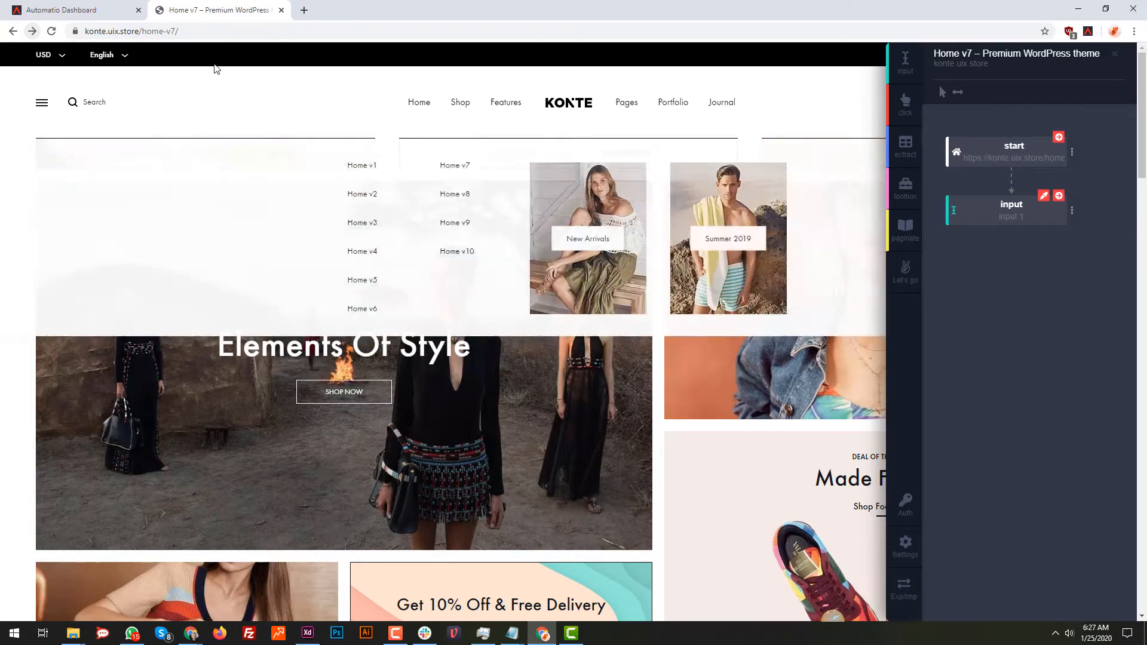
Look through the store's home page, from the header search field down to the product listing and its Load More control
scroll(285, 132, down, 15)
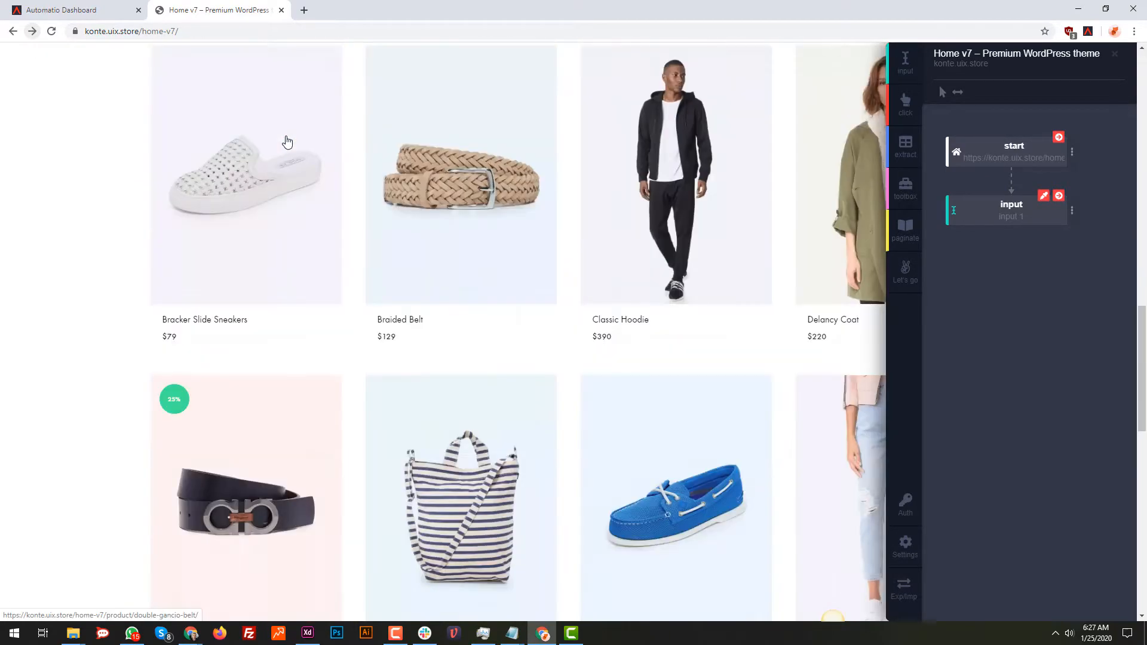
scroll(286, 144, up, 15)
scroll(364, 191, down, 15)
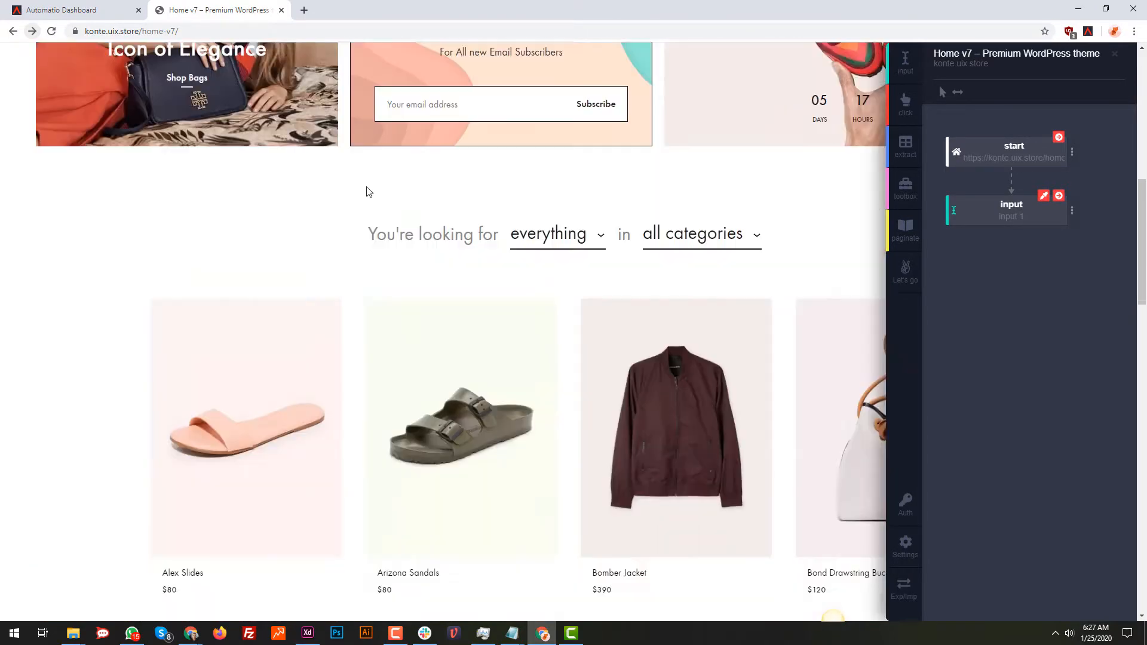
scroll(362, 221, up, 9)
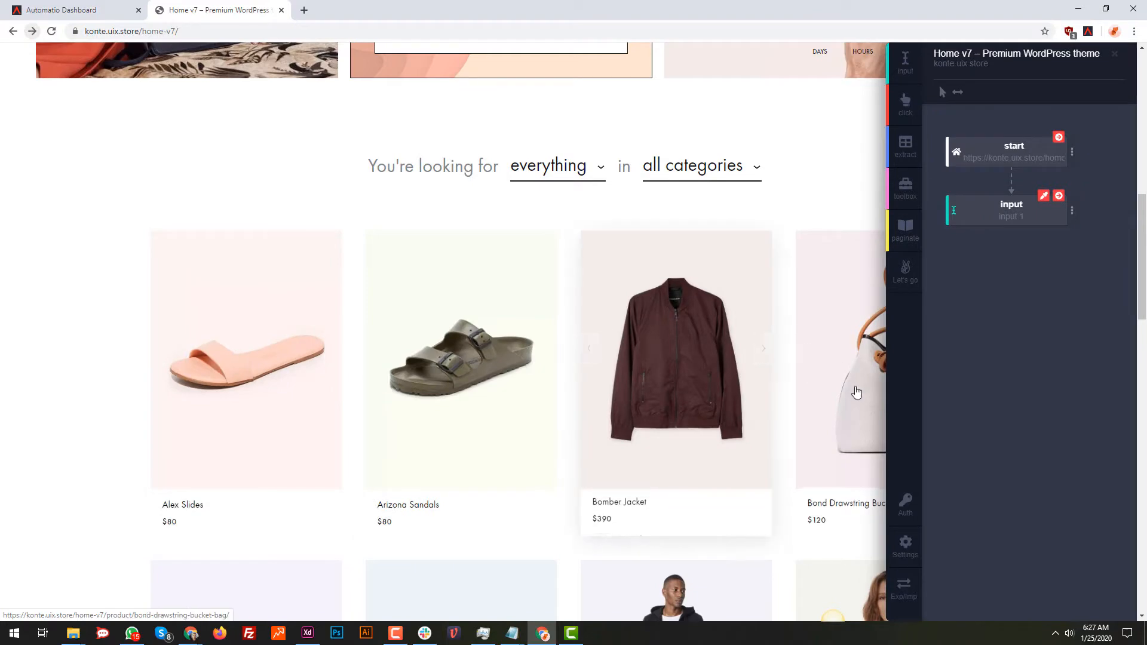
scroll(355, 288, down, 2)
scroll(355, 281, down, 2)
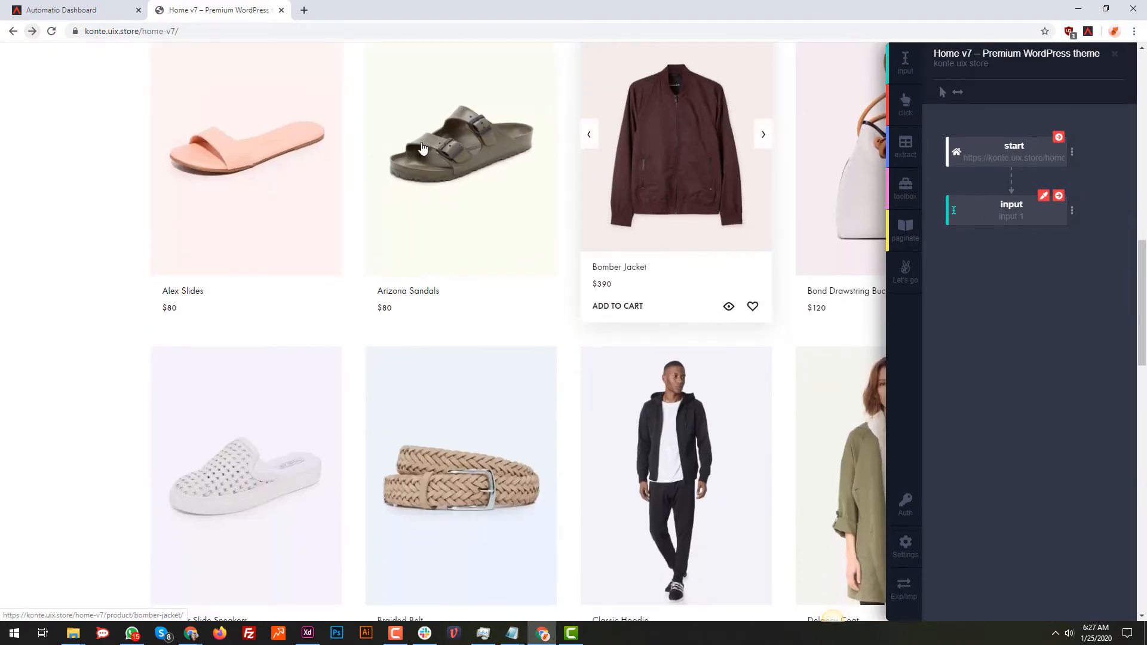
scroll(597, 209, down, 4)
scroll(704, 234, down, 3)
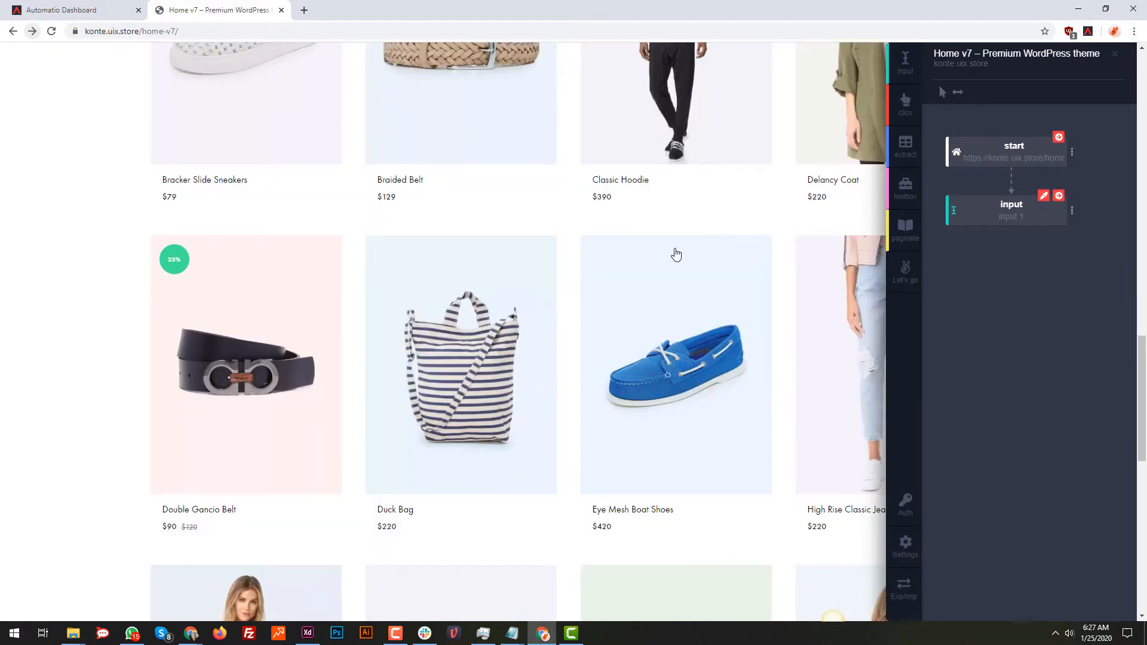
scroll(673, 253, down, 10)
scroll(673, 251, up, 20)
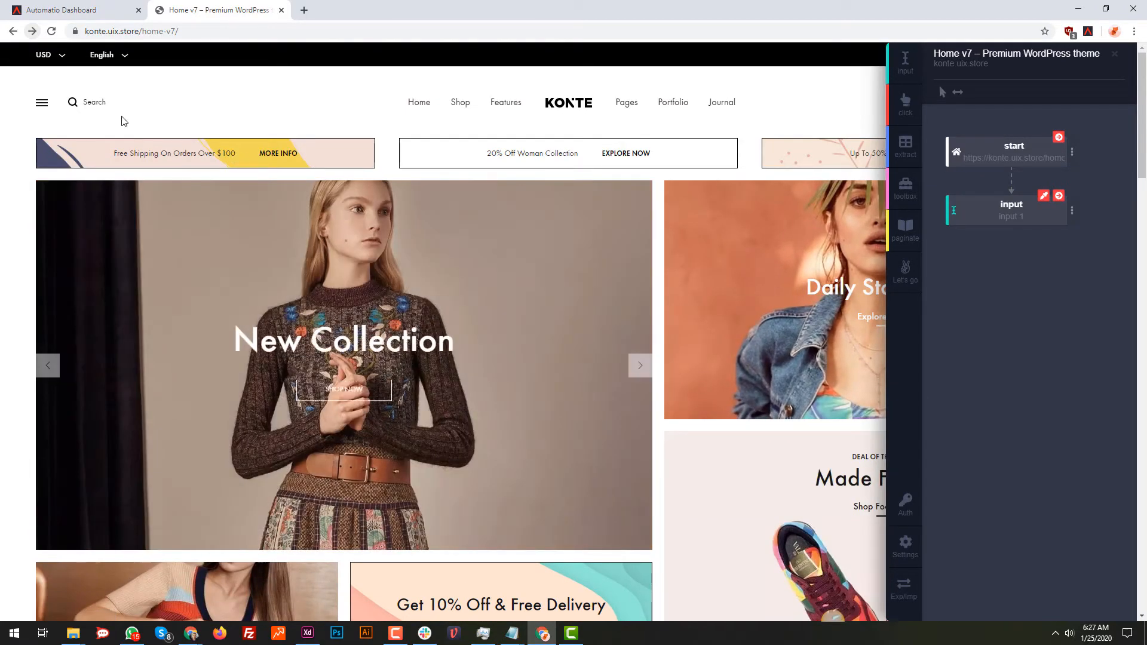
scroll(363, 371, down, 20)
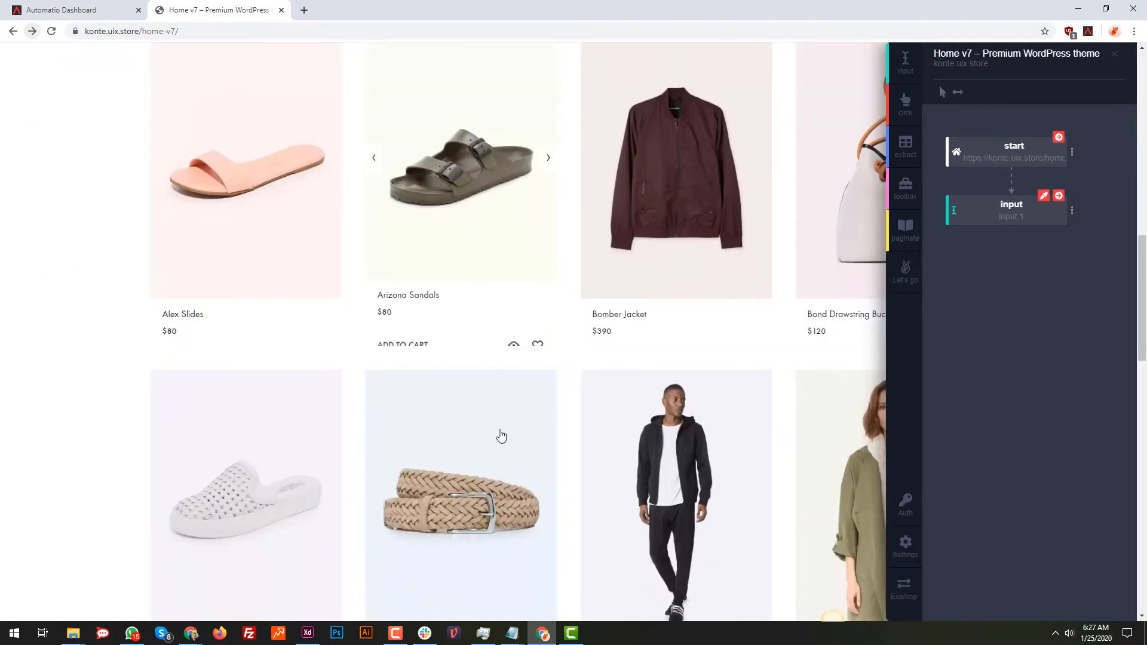
scroll(515, 424, down, 7)
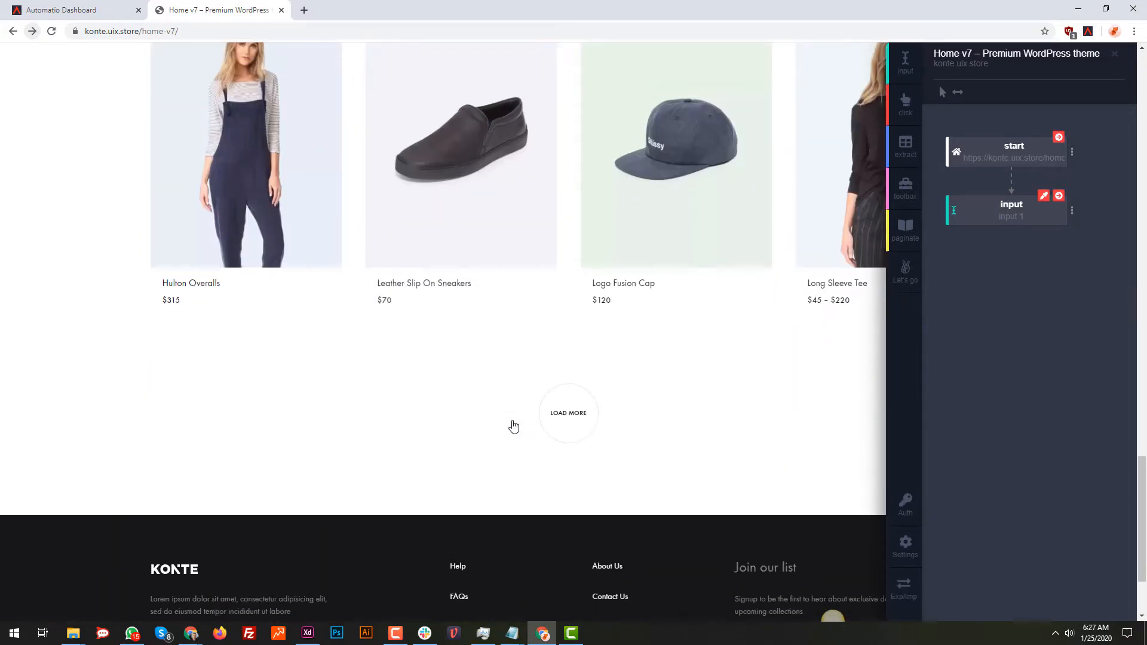
scroll(512, 425, up, 20)
scroll(511, 426, up, 3)
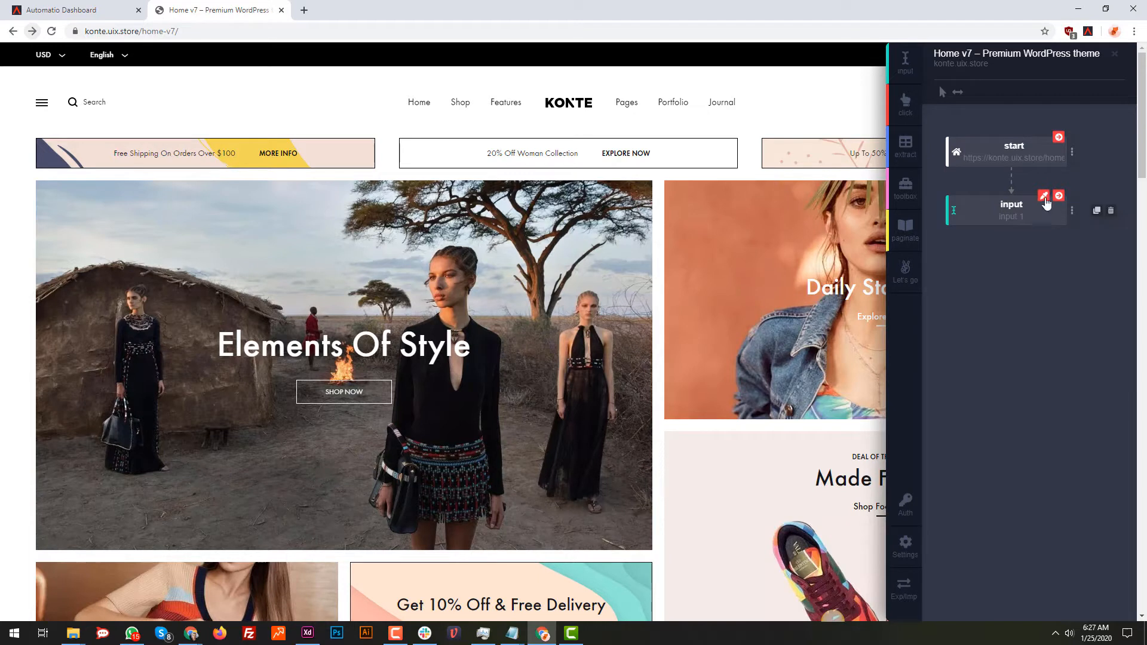
Replace the existing input action with a new one that targets the store's Search field
click(1042, 199)
click(1110, 210)
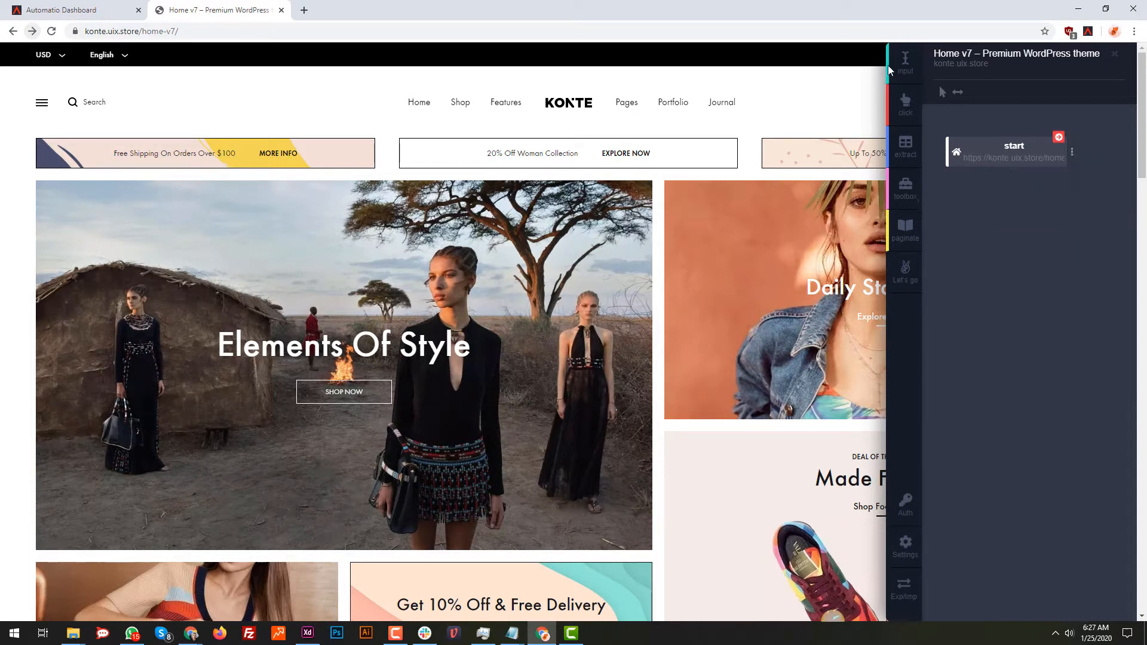
click(904, 63)
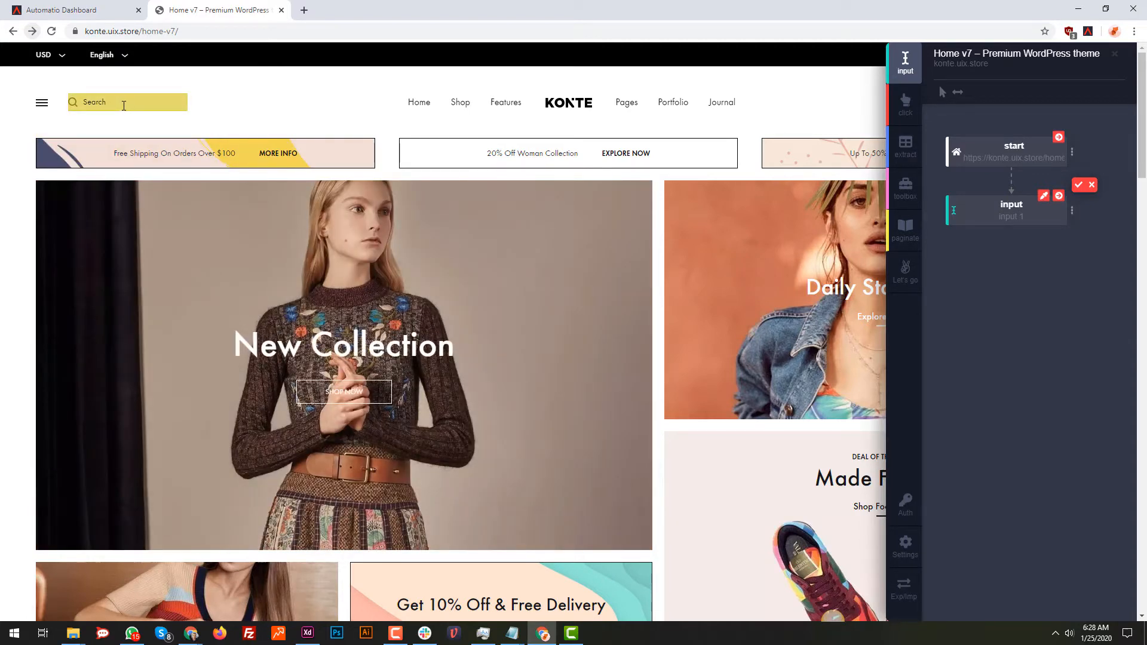
click(128, 102)
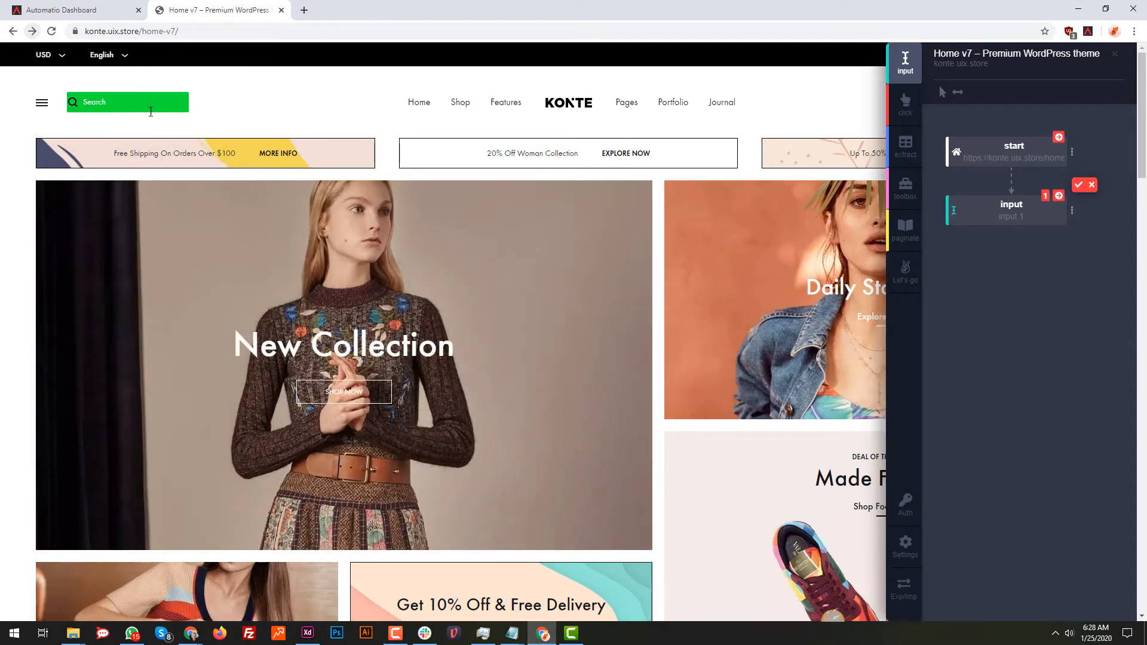
click(1078, 185)
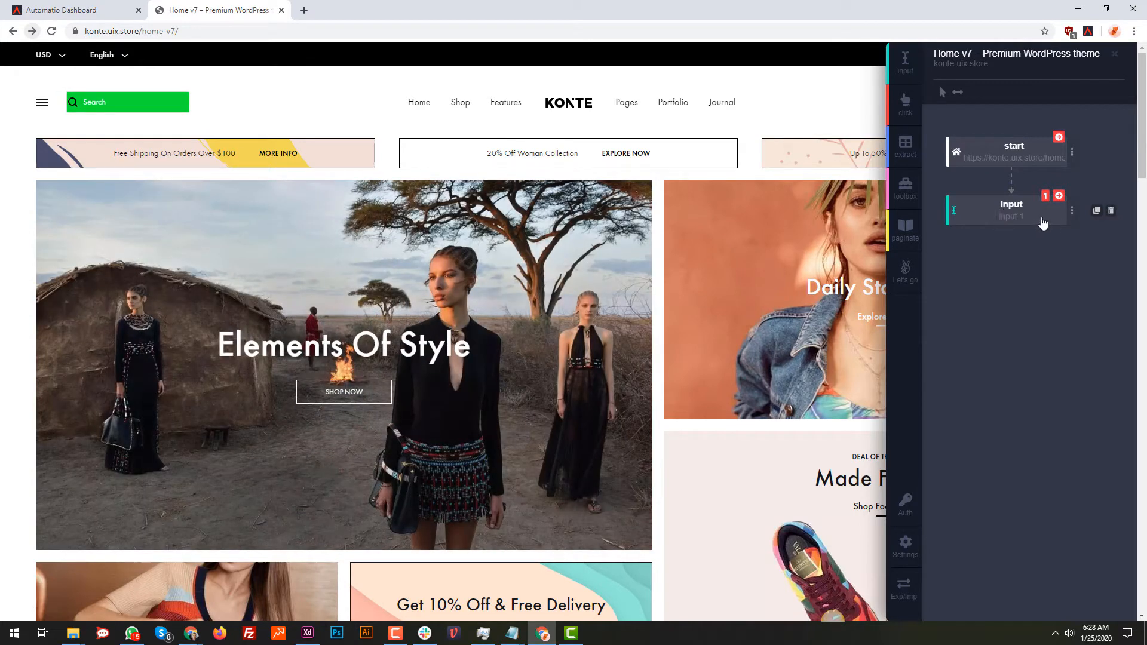
Set the input action's input data to "sneakers" and close its settings
click(1073, 212)
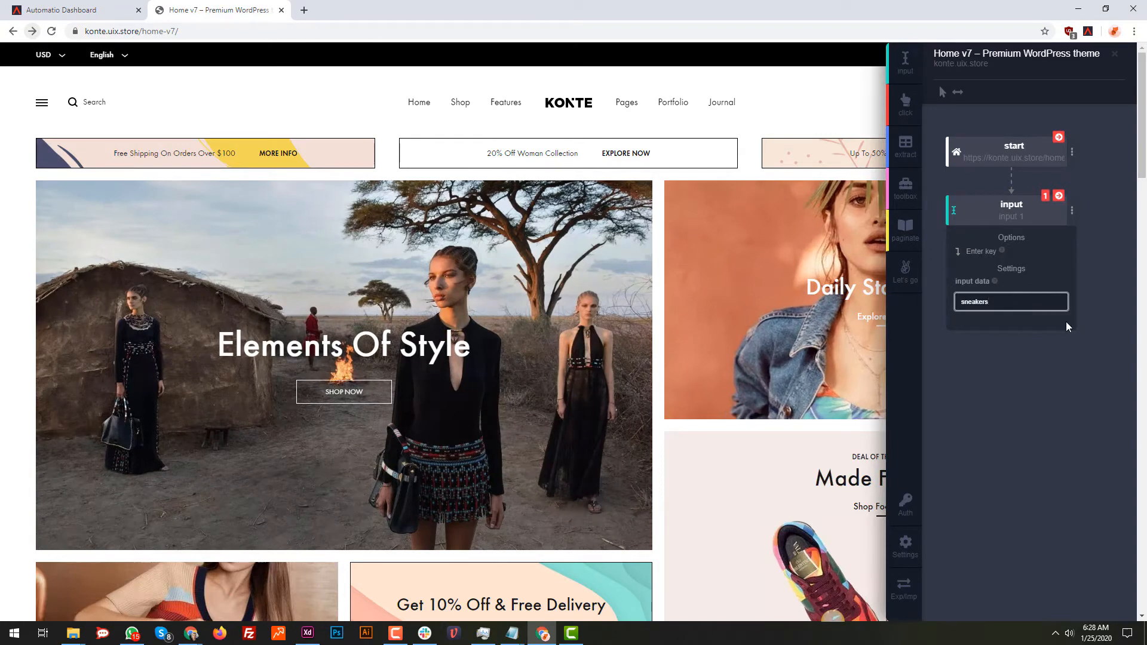
double_click(992, 309)
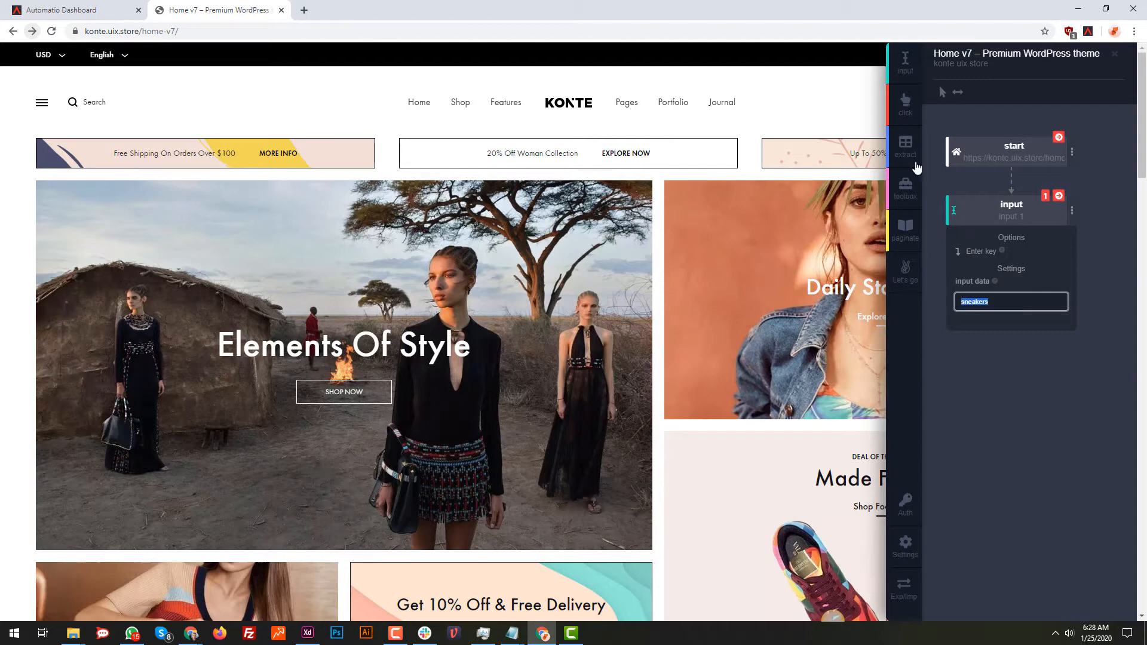
click(133, 102)
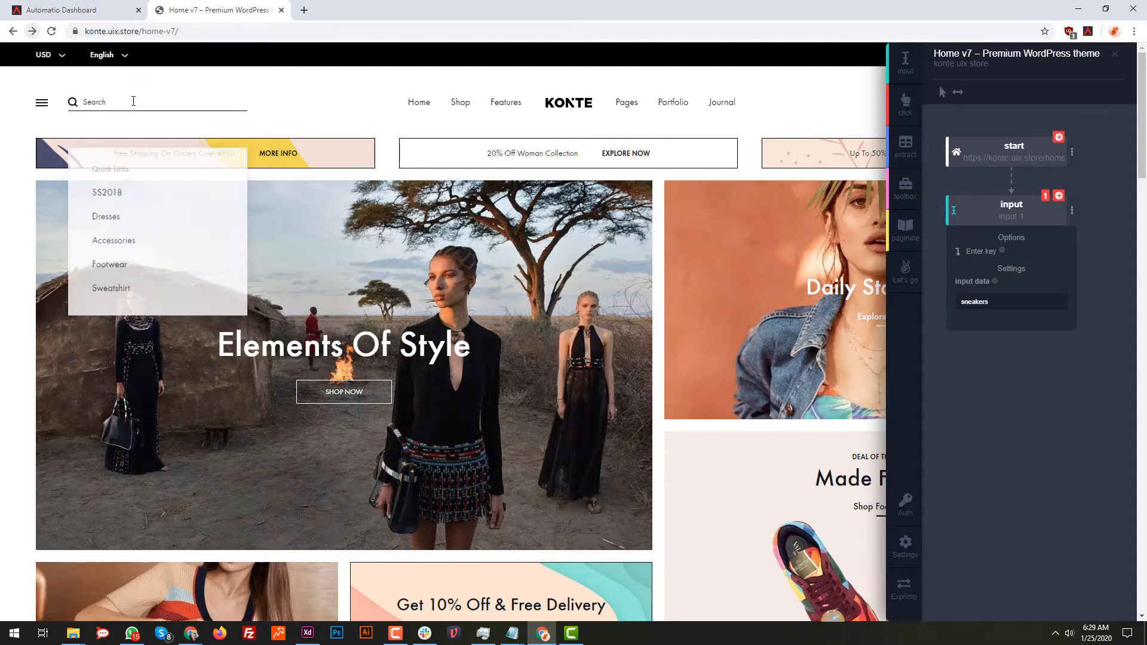
click(991, 386)
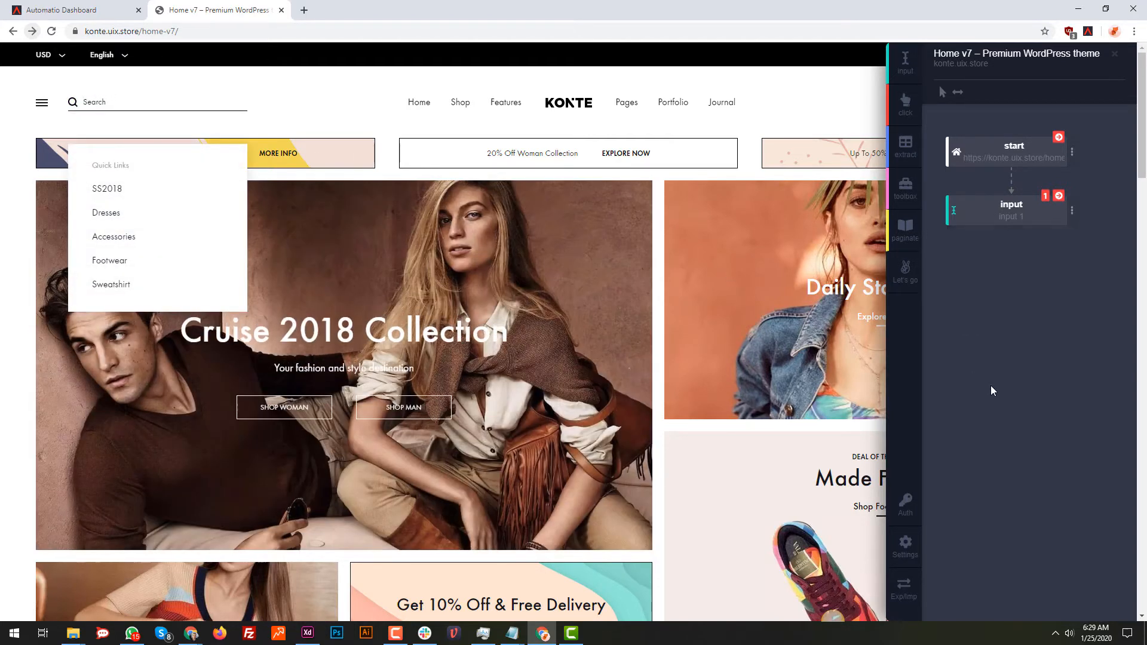
Run the input action on the page and submit the "sneakers" search manually in the store's search field
mouse_move(1060, 203)
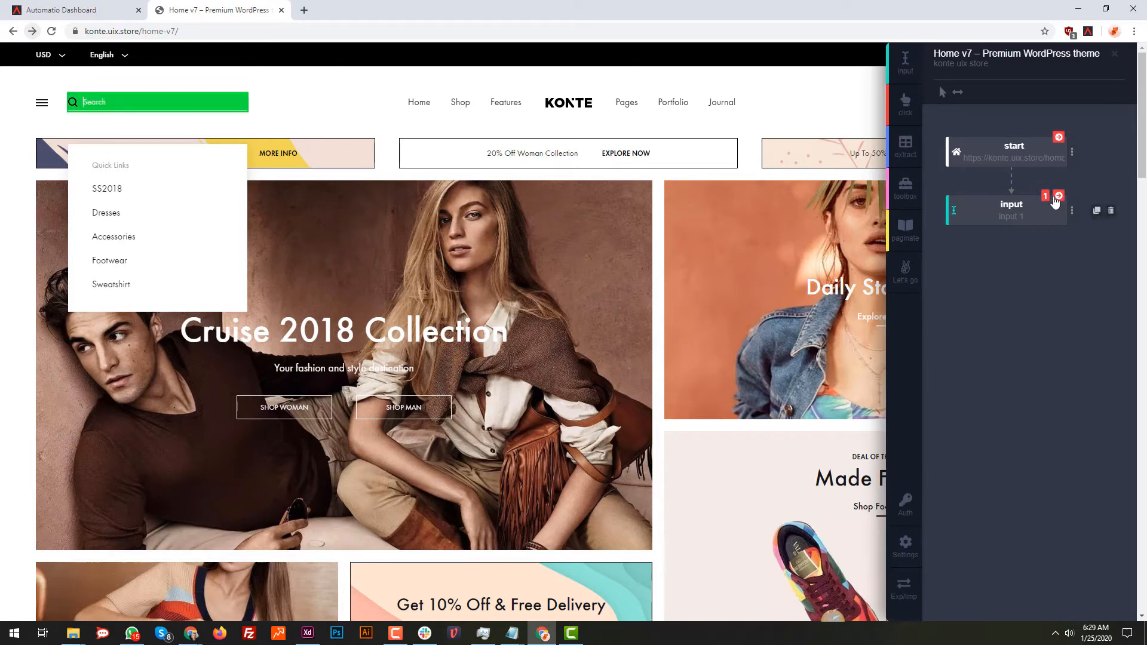
click(1057, 197)
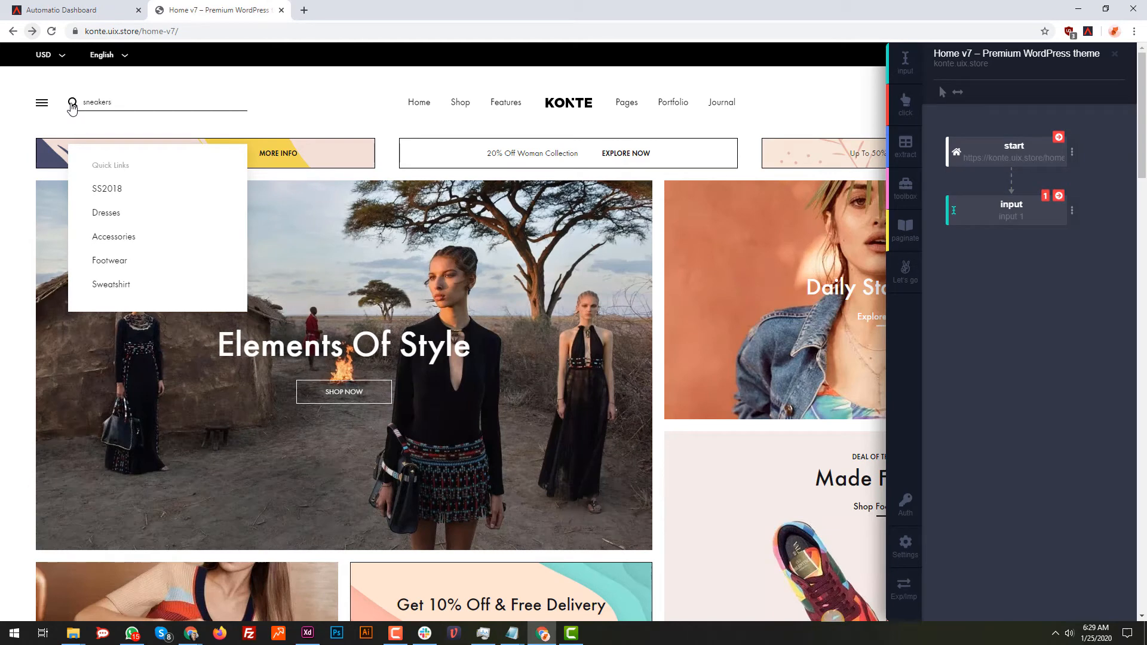
double_click(72, 110)
click(161, 102)
key(Return)
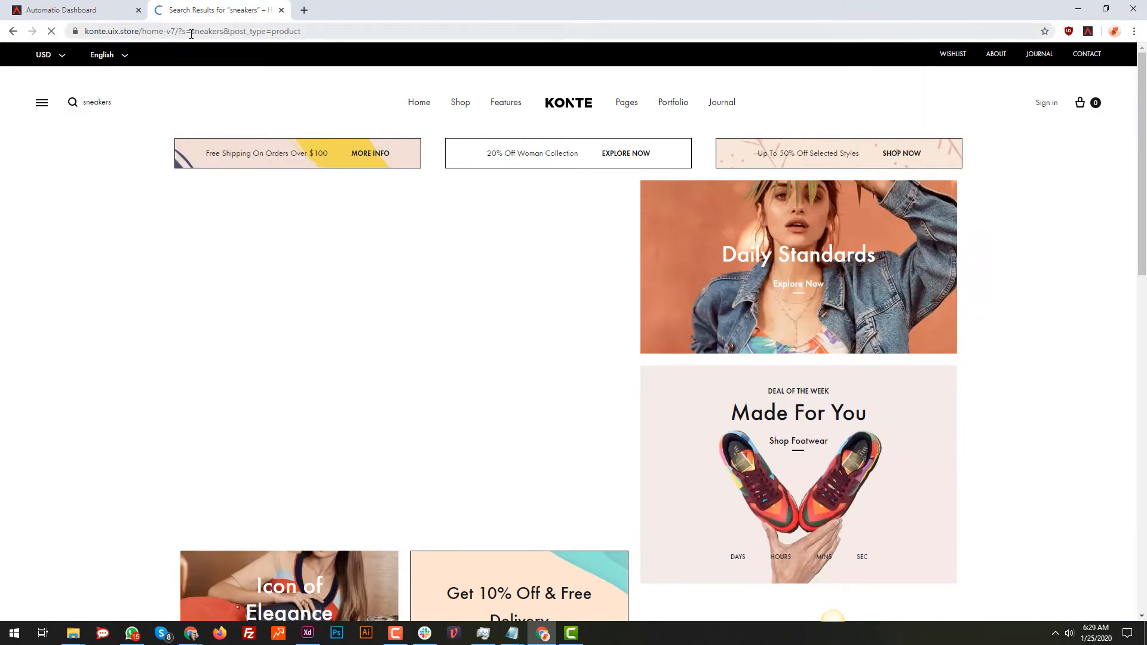
Look over the search results page and return to the store's home page
scroll(428, 353, down, 12)
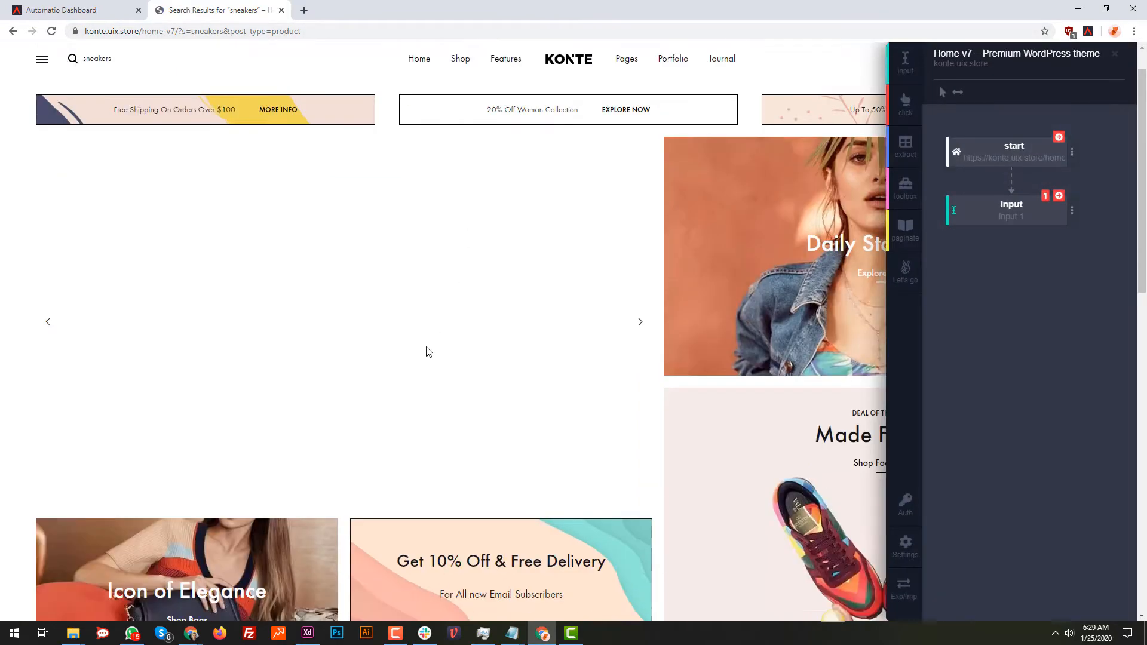
scroll(526, 346, up, 15)
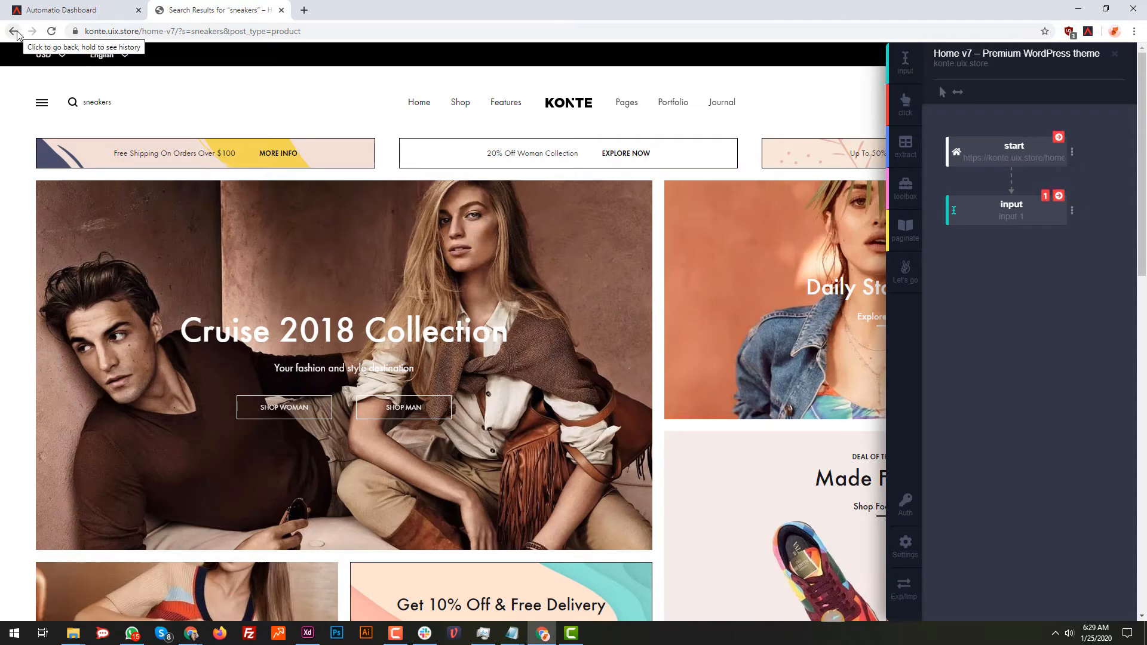
click(15, 32)
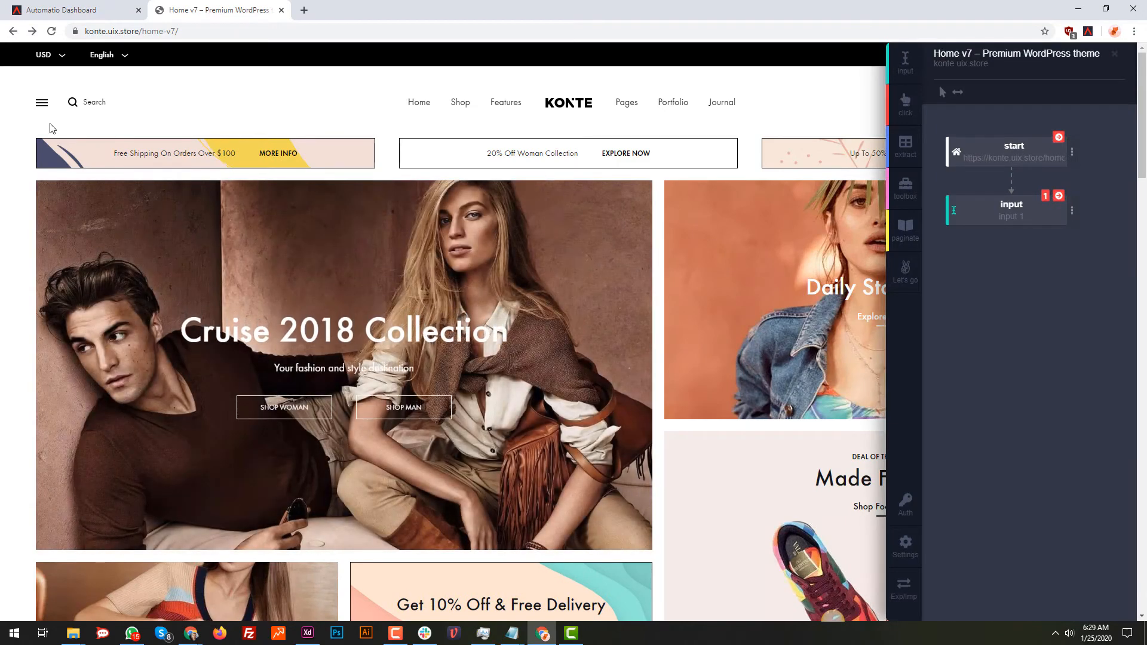
Enable the Enter key option for the input action on the search field
mouse_move(1055, 212)
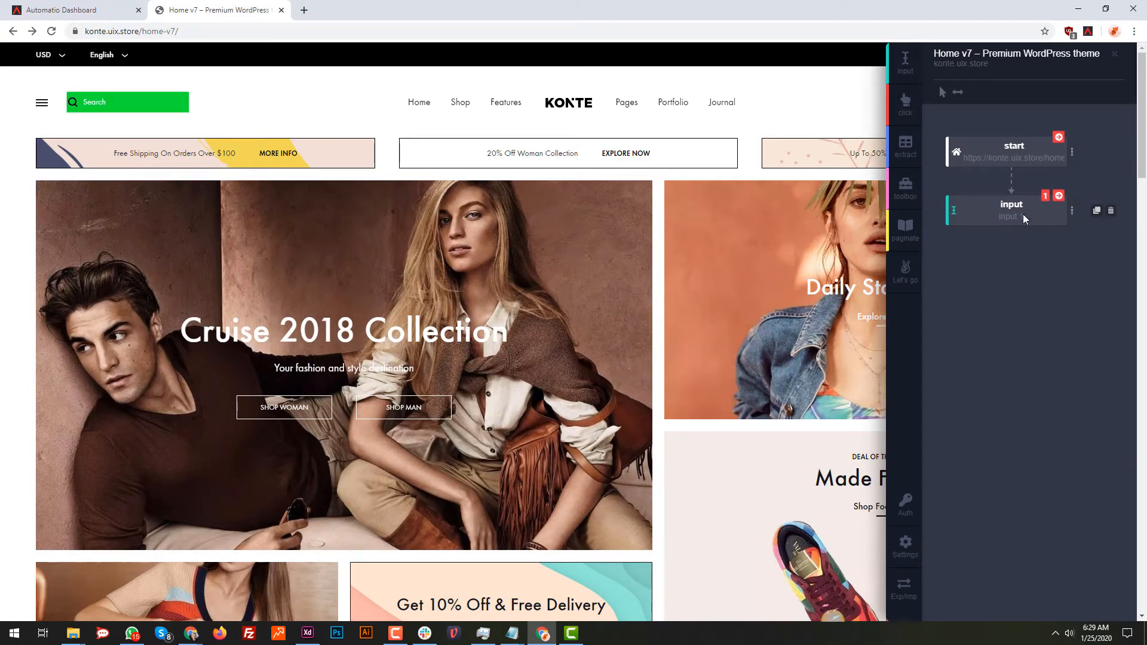
click(121, 100)
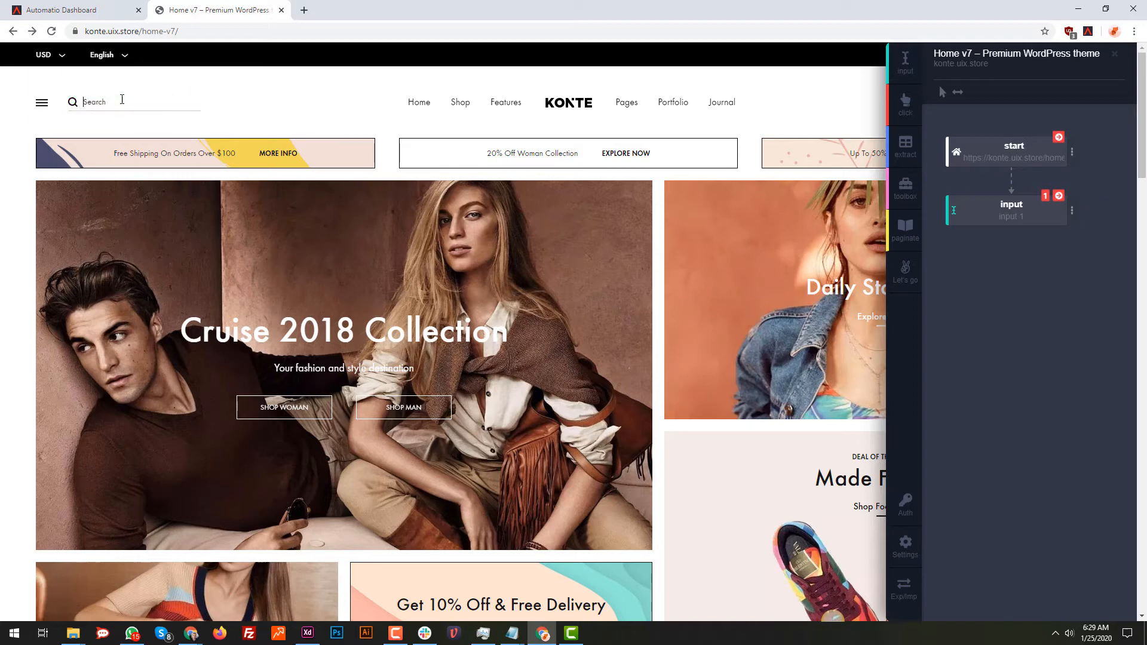
click(1072, 210)
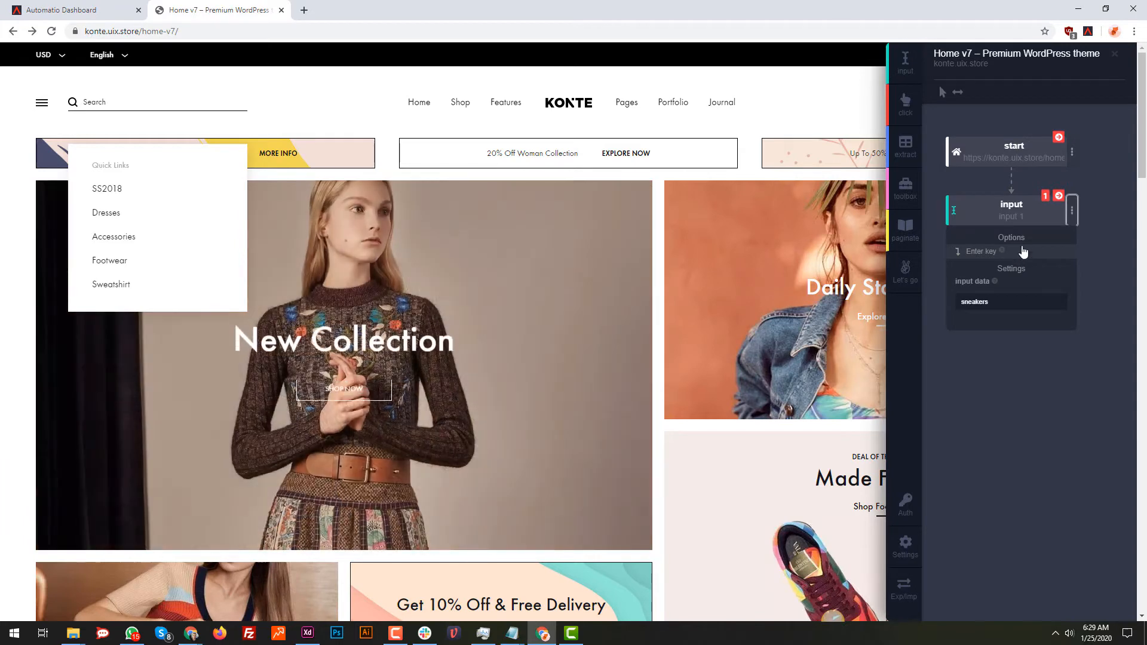
mouse_move(1021, 214)
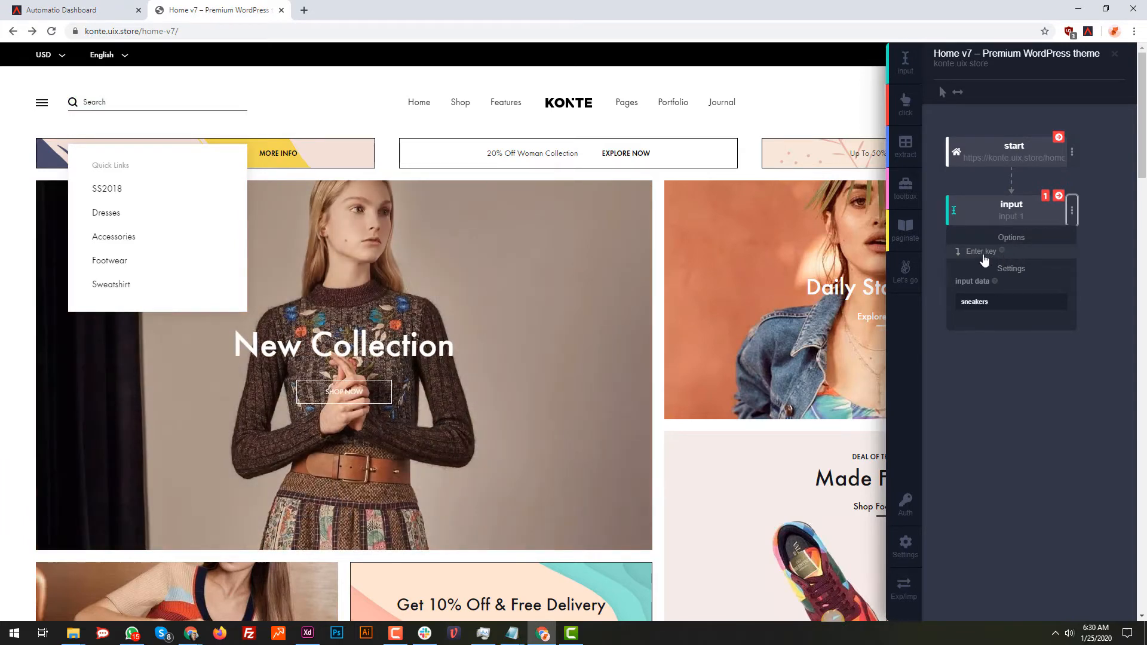
click(1027, 254)
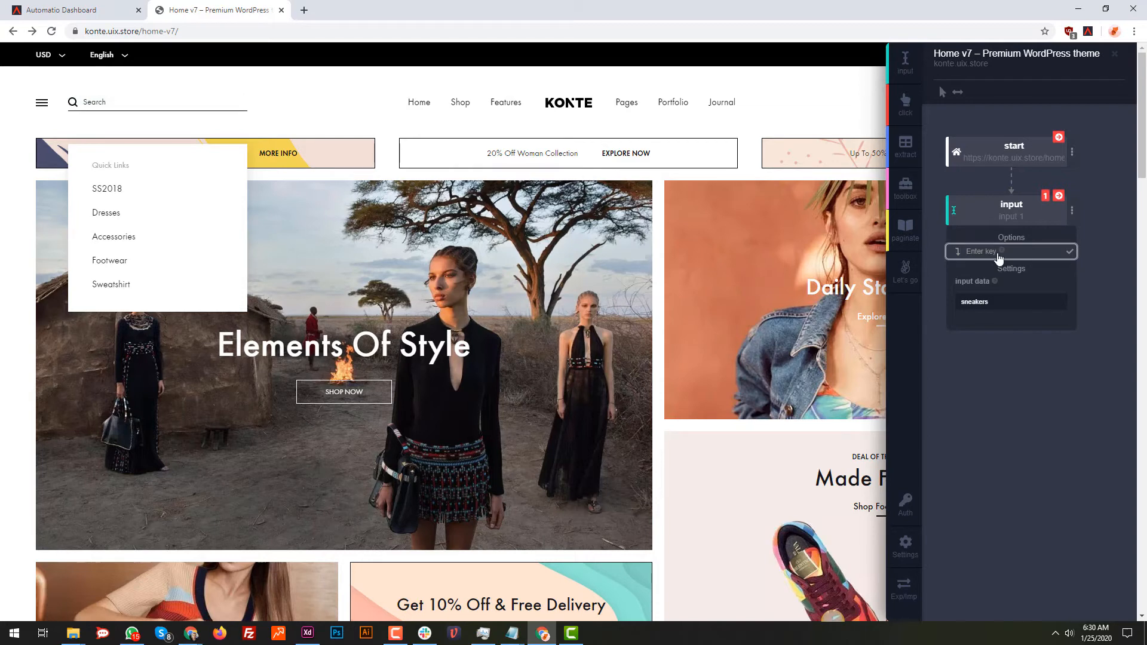
Run the input action with the Enter key option and examine the products on the search results page
click(1058, 196)
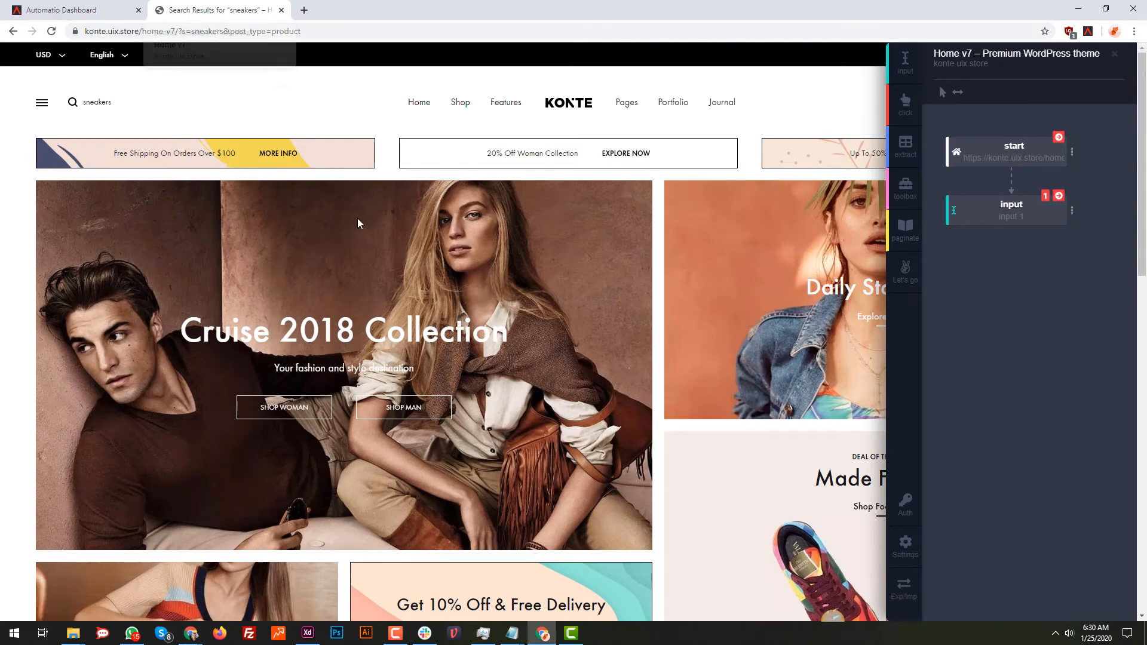
scroll(475, 320, down, 12)
scroll(270, 352, up, 2)
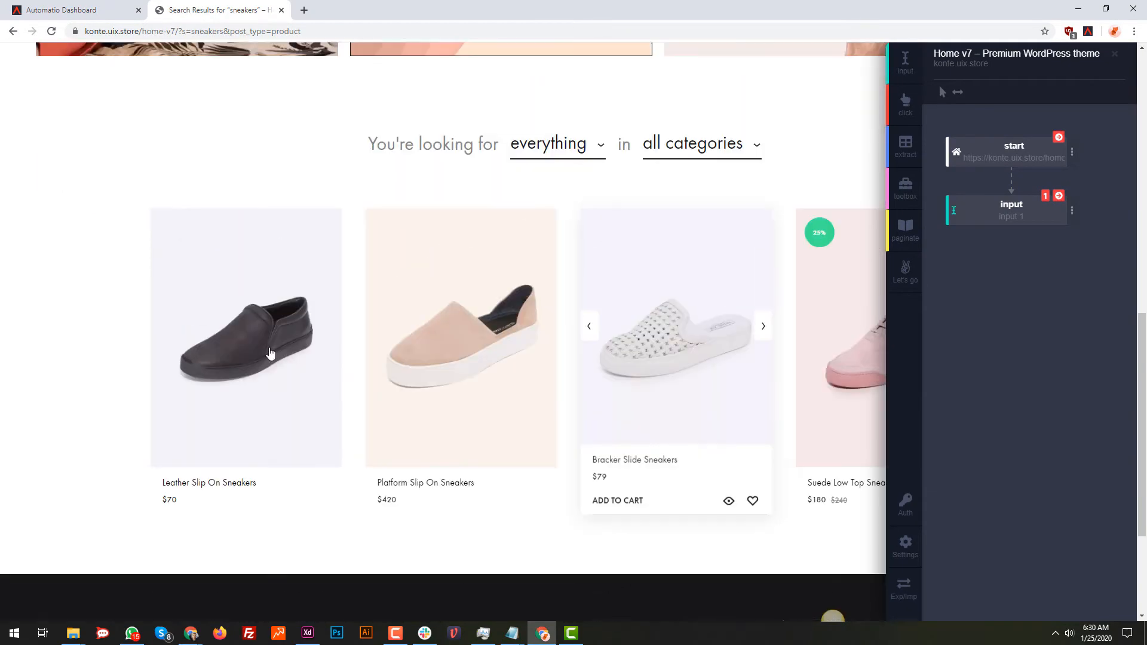
scroll(270, 353, up, 2)
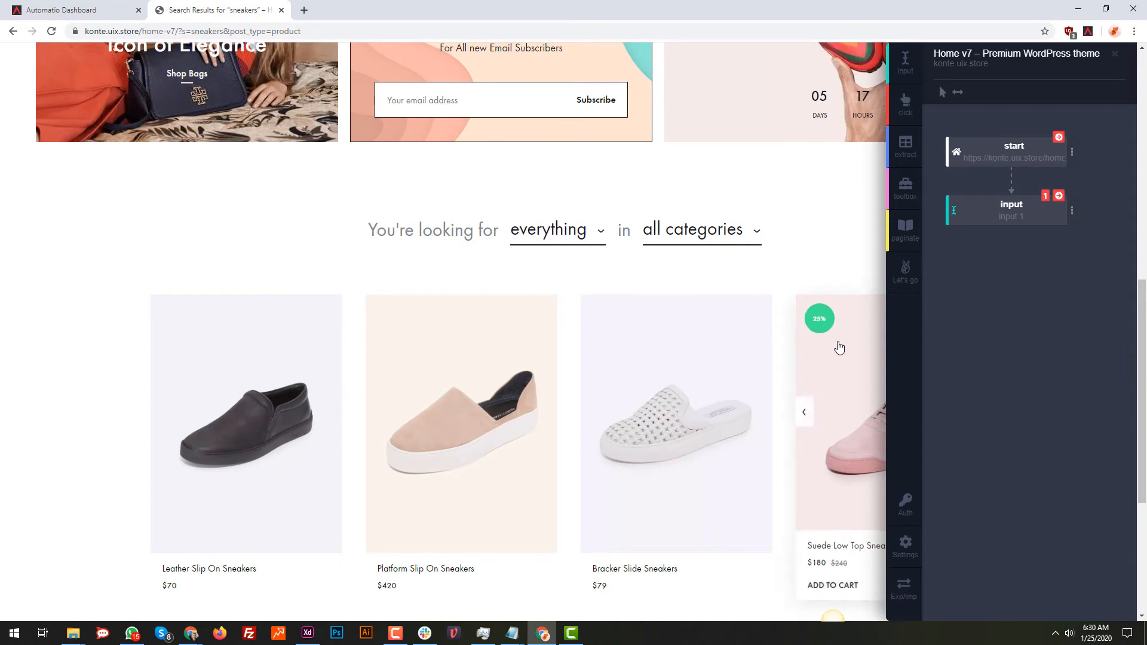
scroll(231, 514, down, 2)
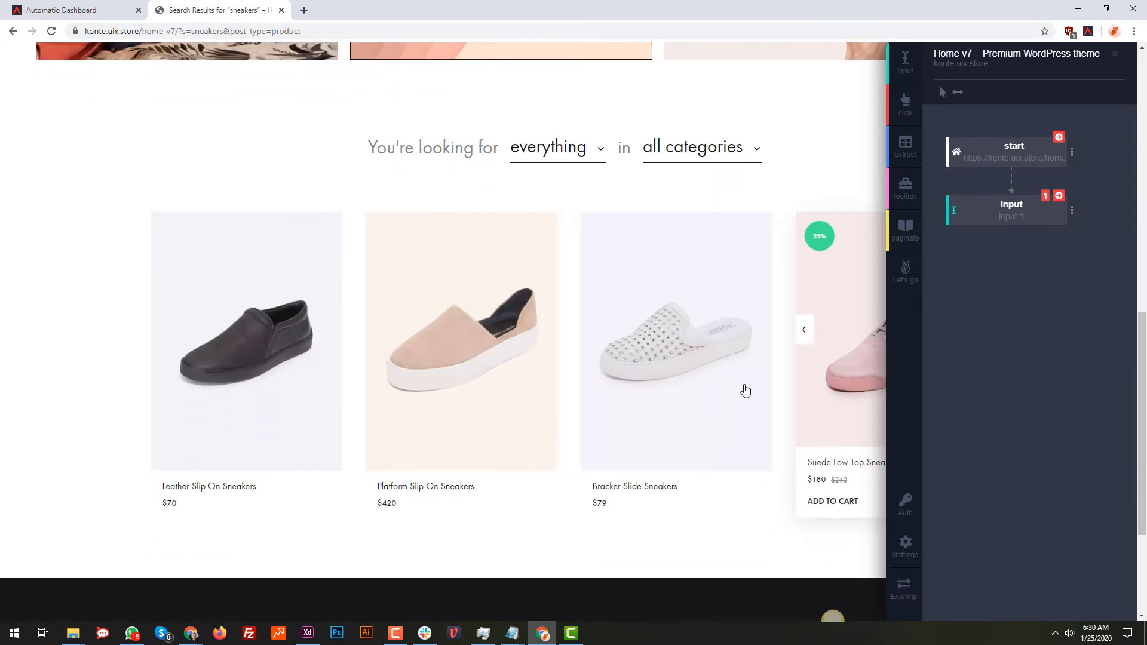
scroll(738, 389, up, 10)
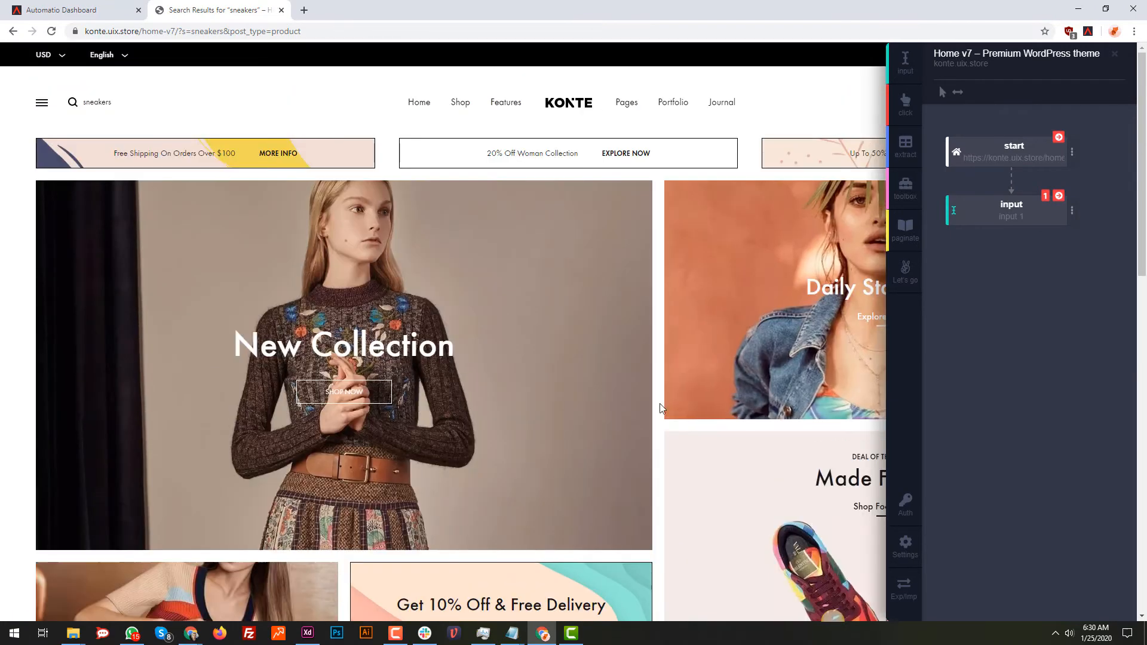
scroll(620, 410, down, 10)
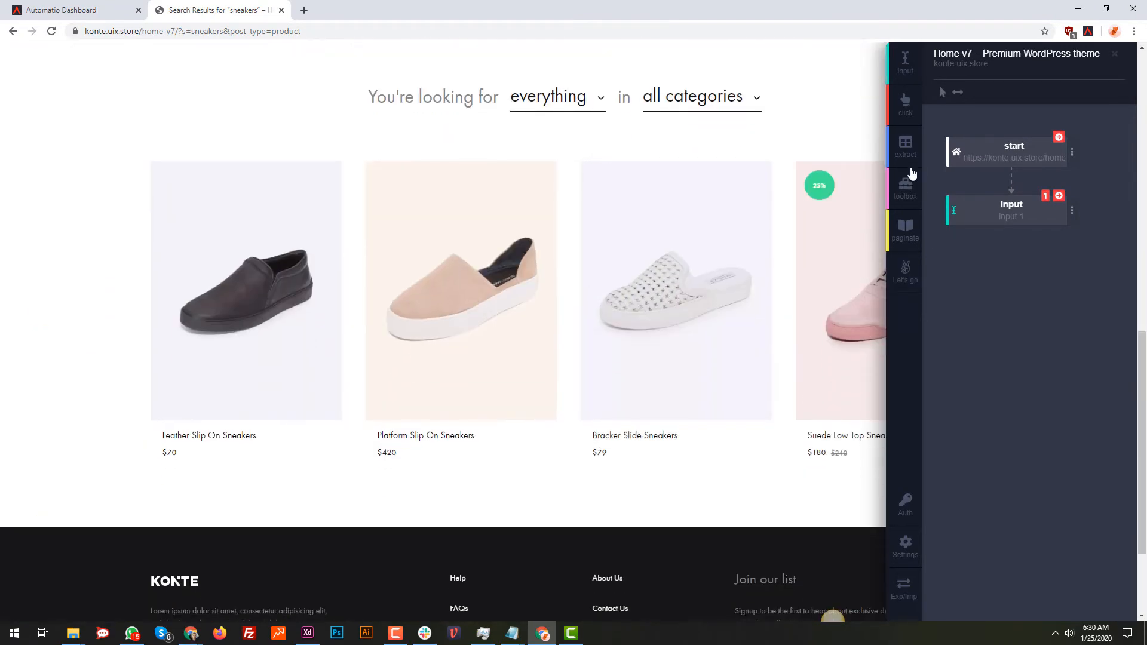
Add an extract action for the product titles in the search results and name it "Product name"
click(912, 141)
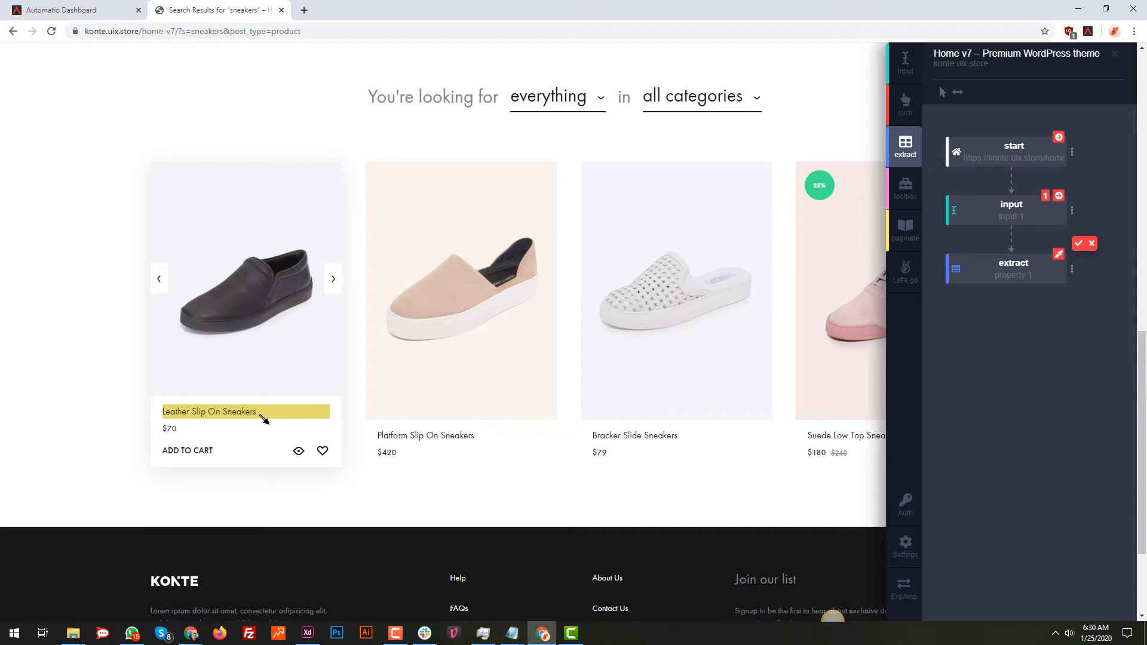
click(262, 418)
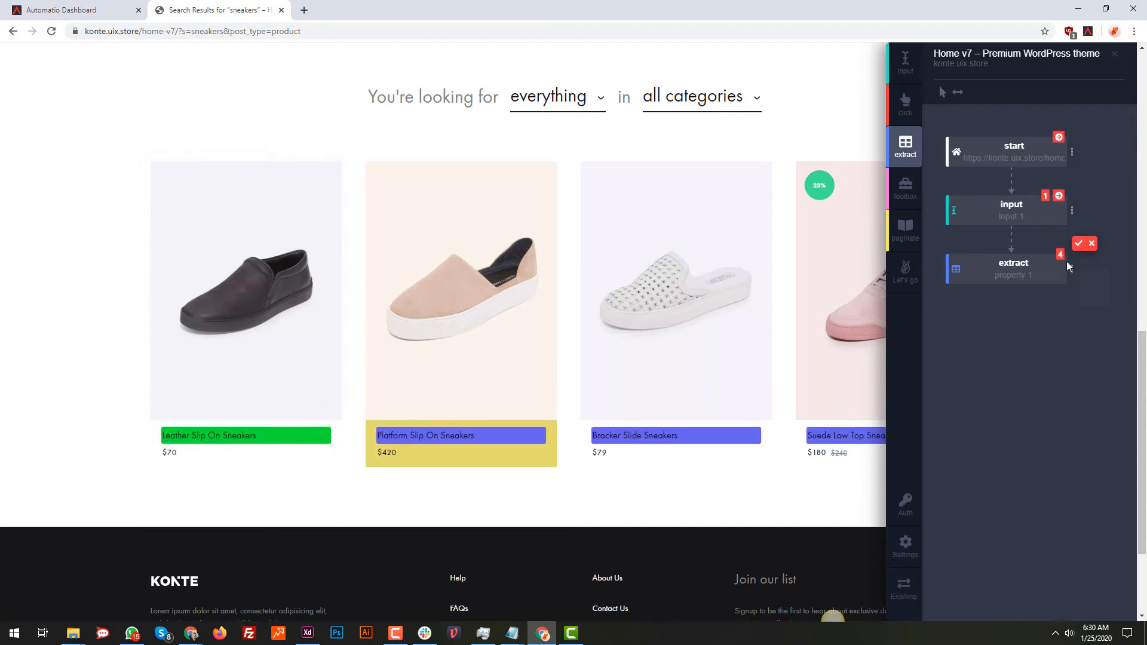
click(1078, 243)
double_click(1002, 275)
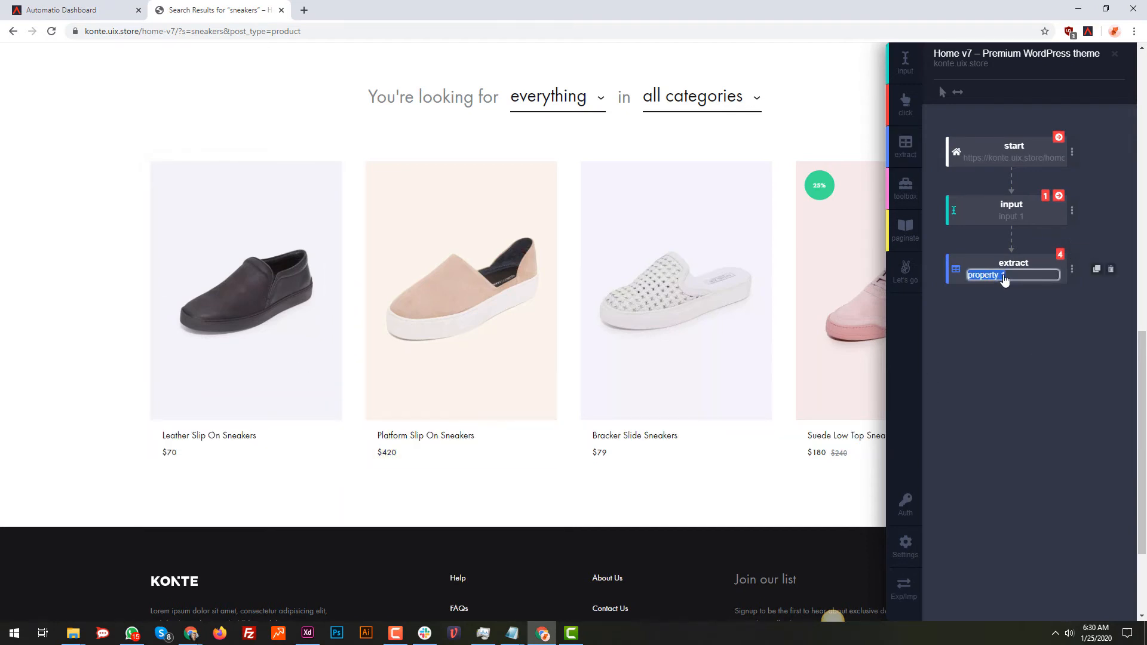
text(Product name)
key(Return)
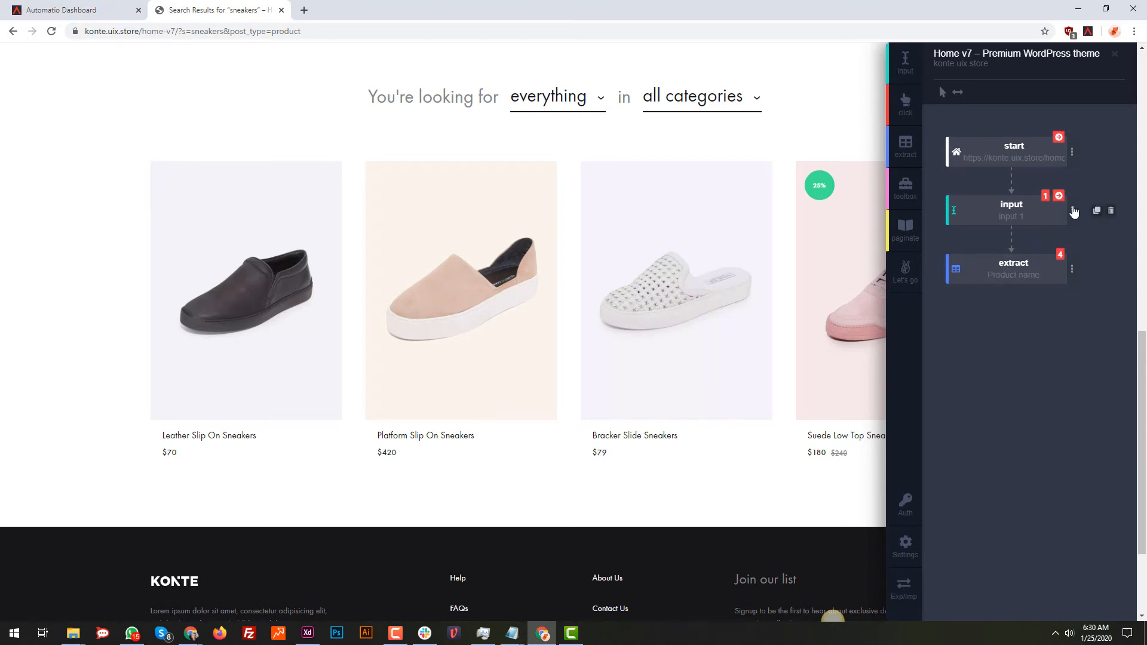
Add a second extract action for the product prices and name it "Prices"
click(905, 147)
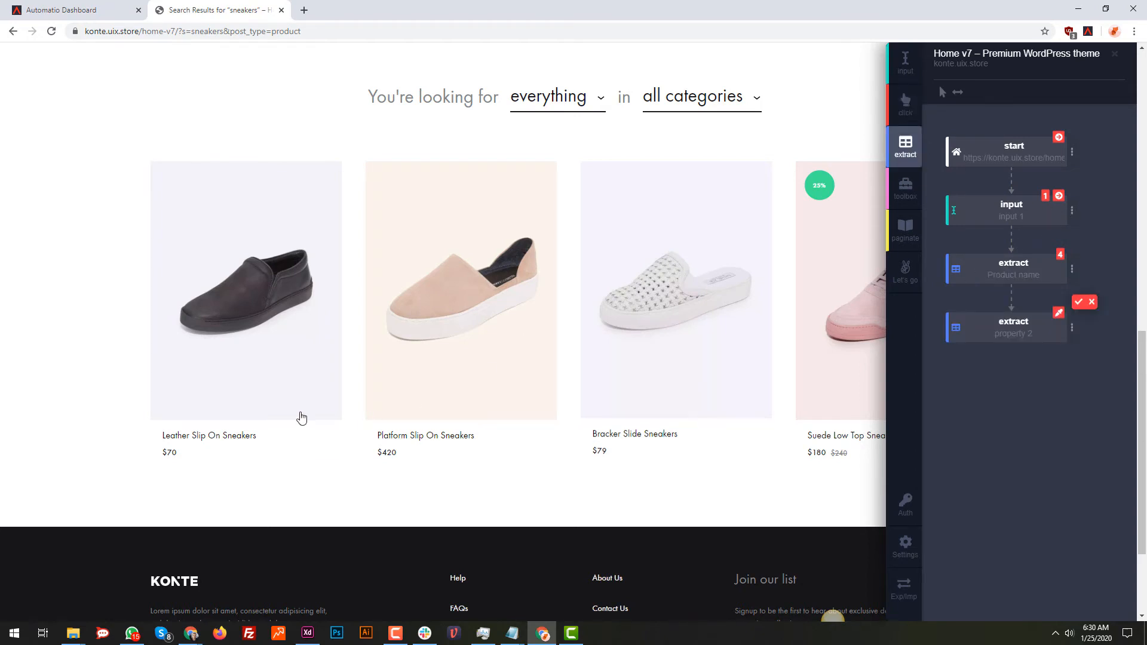
click(202, 434)
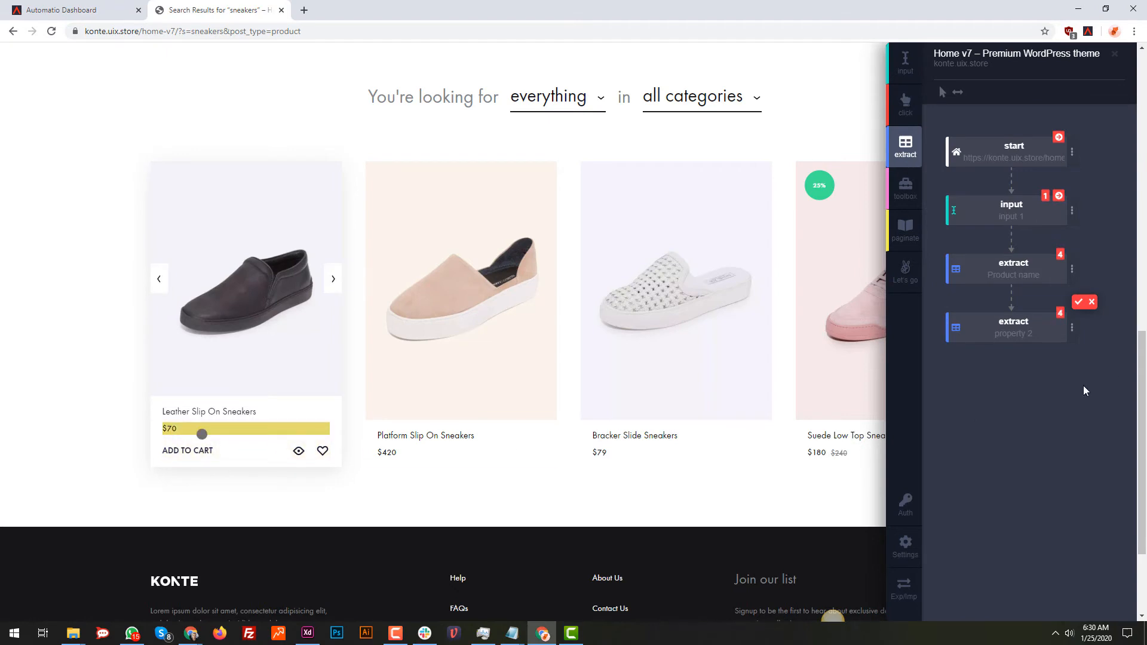
click(1078, 301)
double_click(1017, 334)
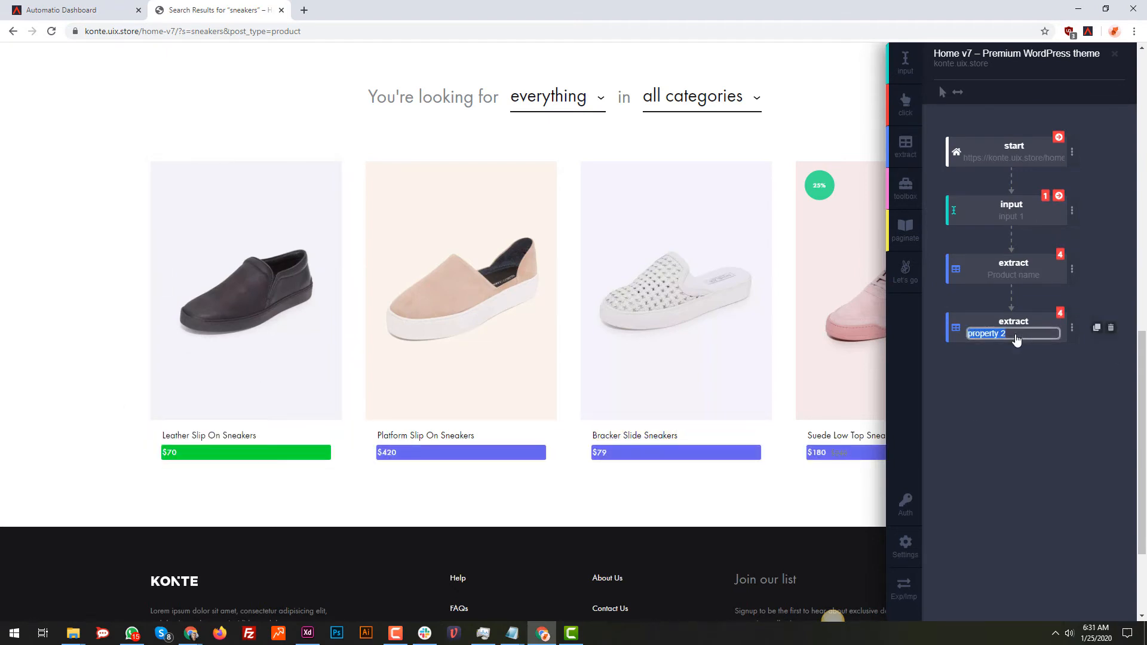
text(Prices)
key(Return)
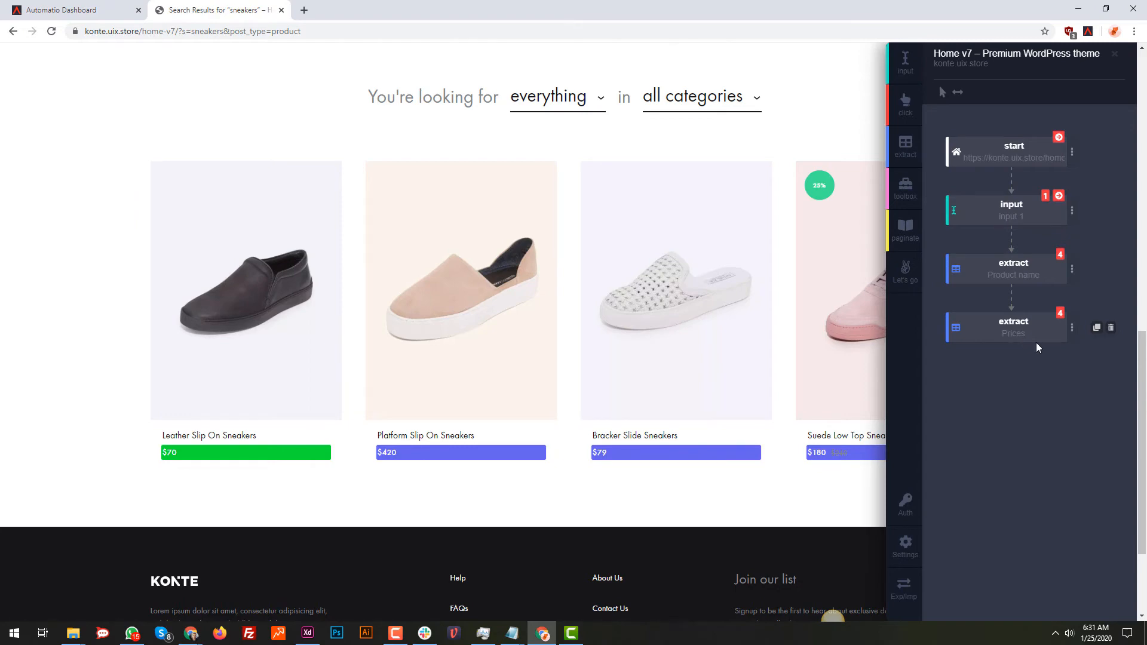
click(904, 228)
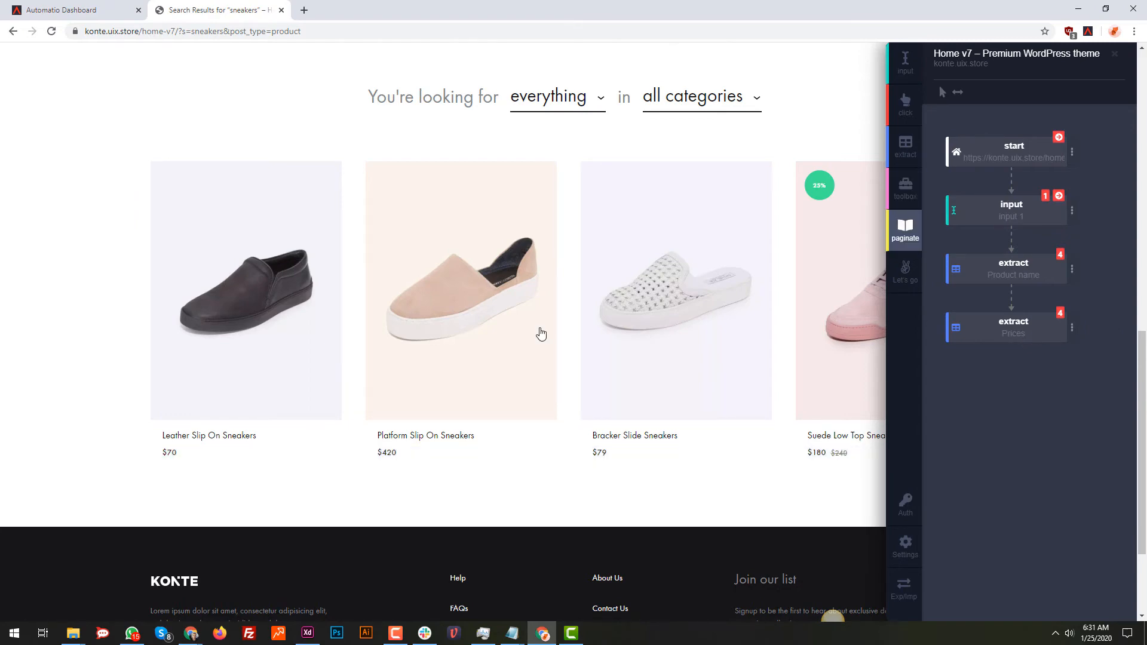
click(905, 270)
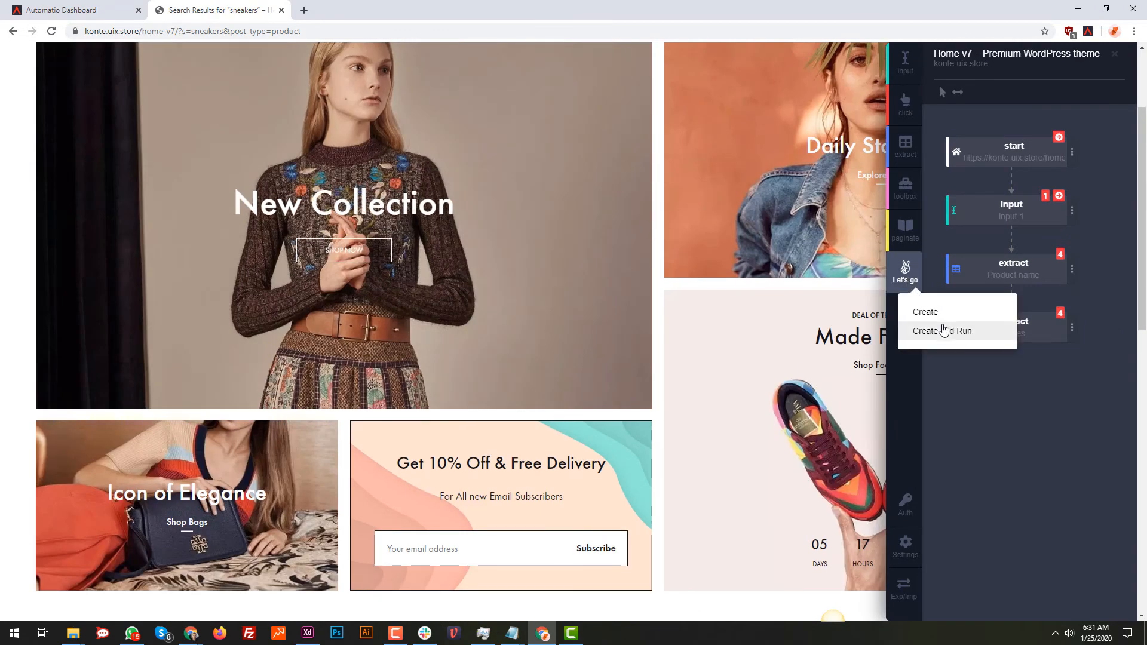
click(997, 465)
scroll(589, 302, up, 2)
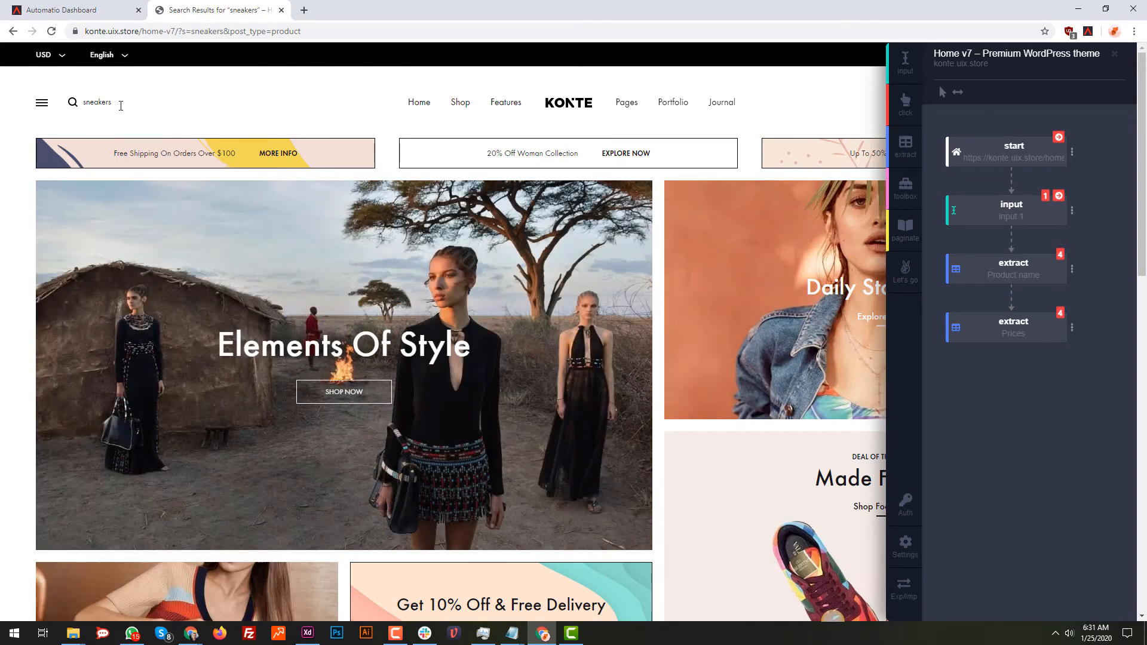
scroll(342, 435, down, 10)
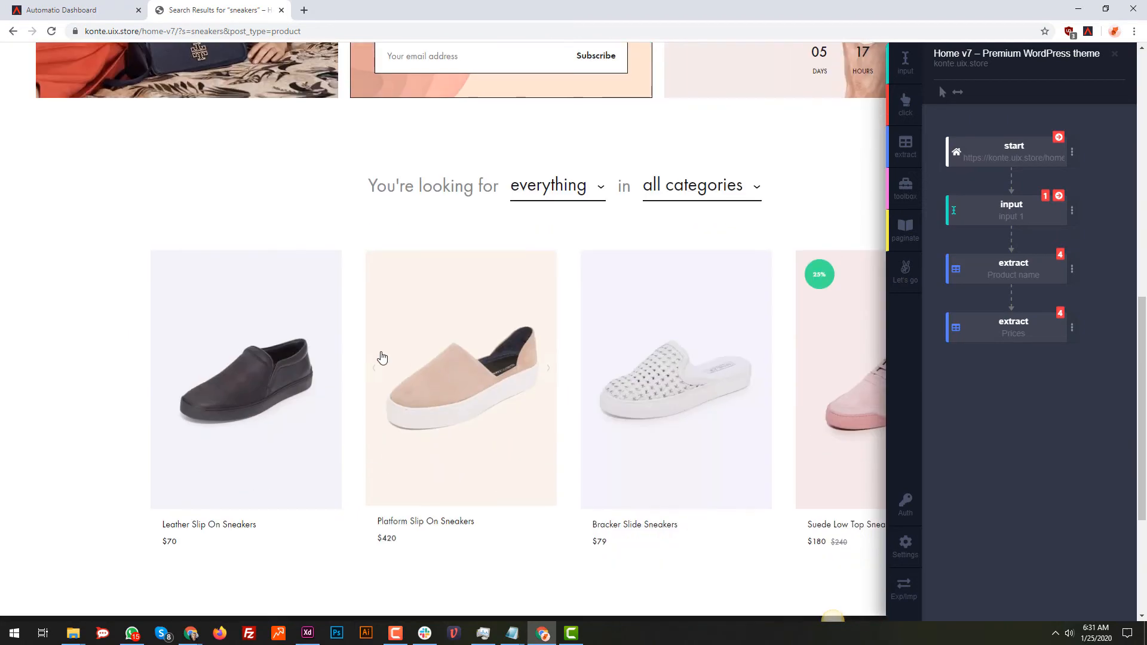
Create and run the bot, and open its "Home v7 – Premium WordPress theme" instance in the Automatio dashboard
click(905, 270)
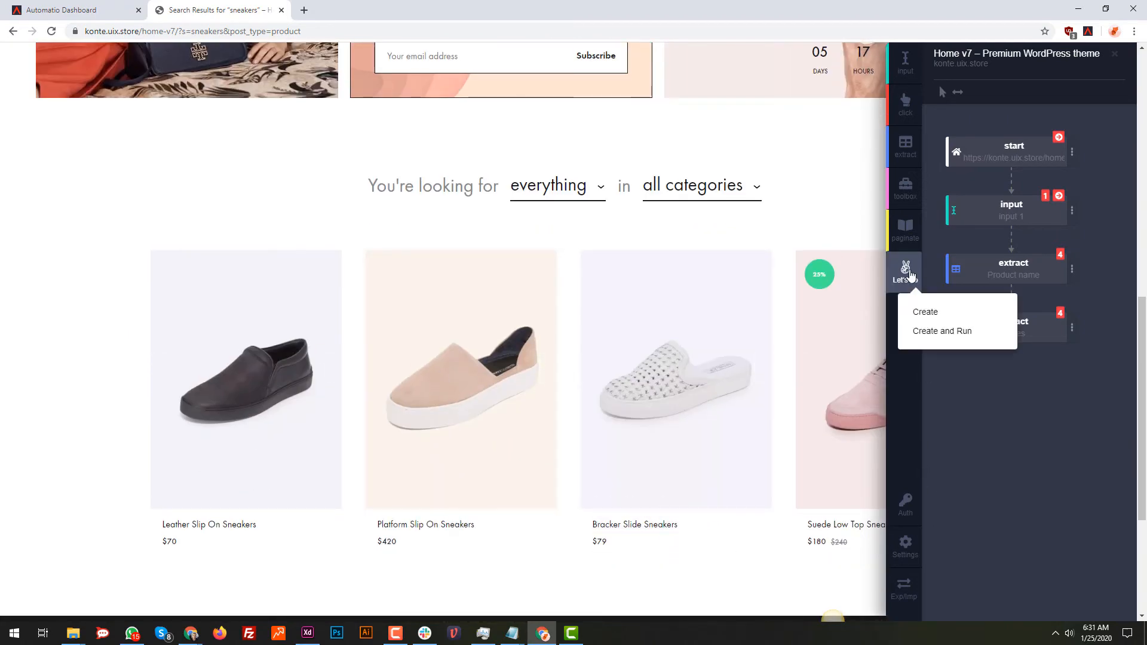
click(955, 344)
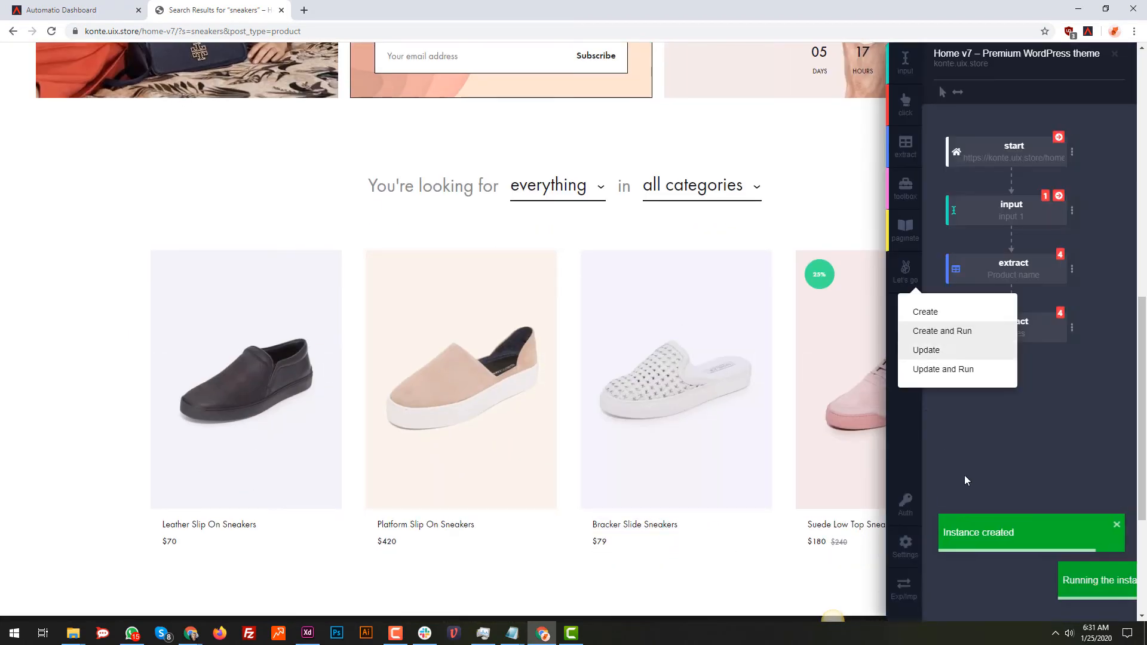
click(57, 10)
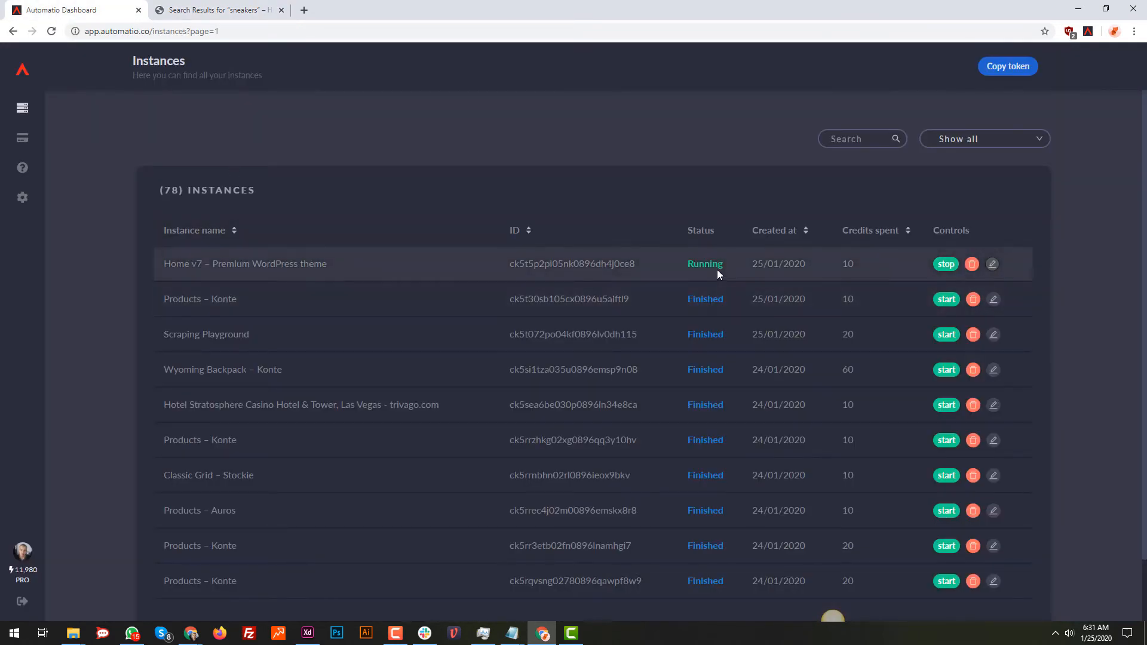
click(286, 271)
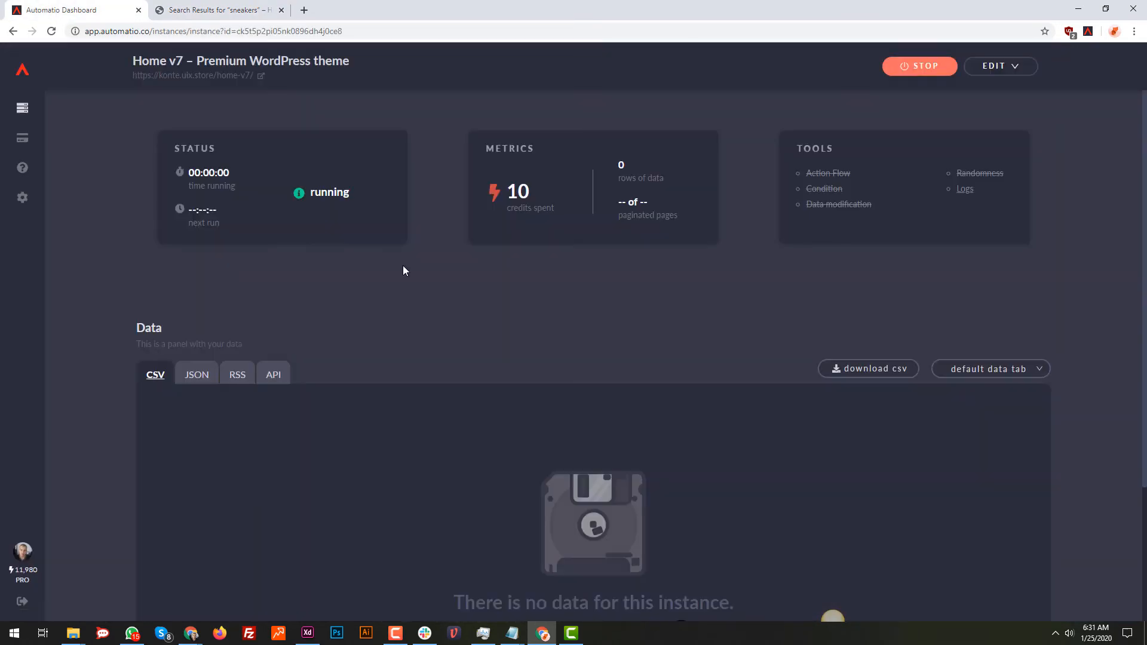
Follow the bot's run in its logs and examine the extracted product names and prices in the CSV data
click(965, 189)
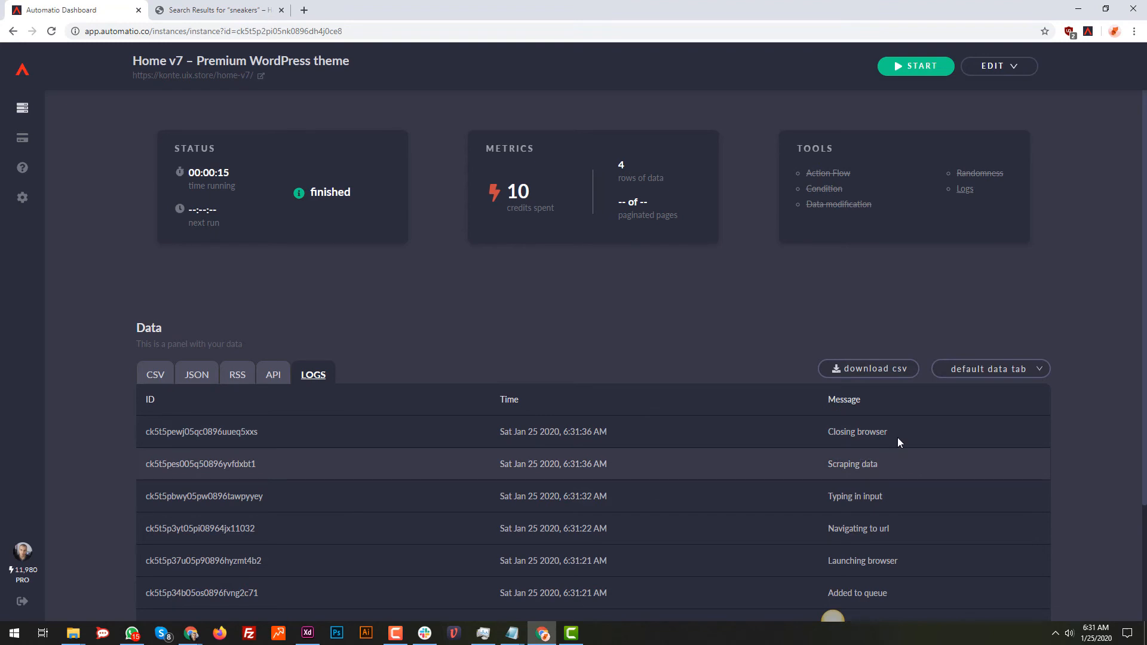
drag(891, 431, 840, 431)
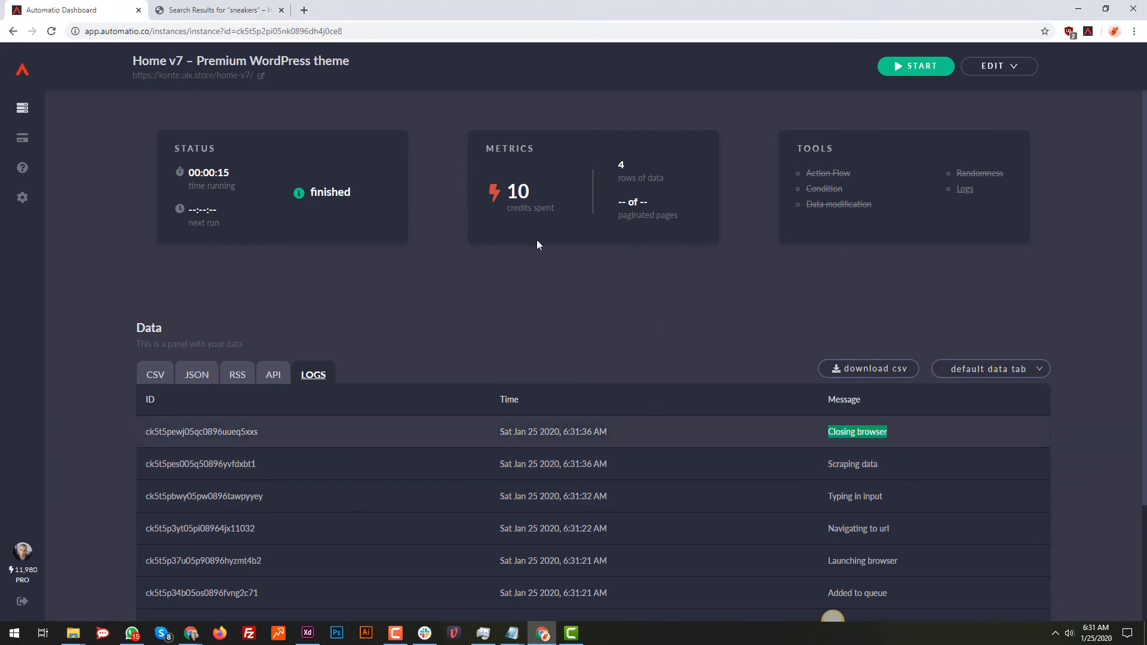
click(244, 300)
click(153, 370)
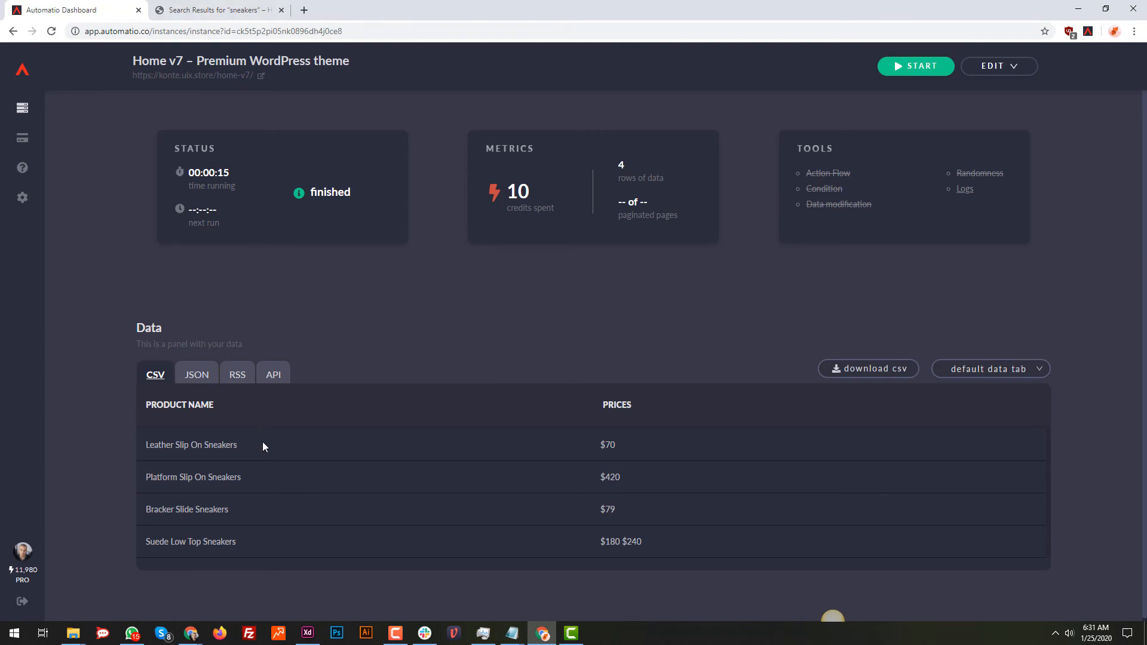
scroll(275, 475, down, 1)
Return to the store tab, run the start action, and review the input action's Enter key option and input data
click(218, 8)
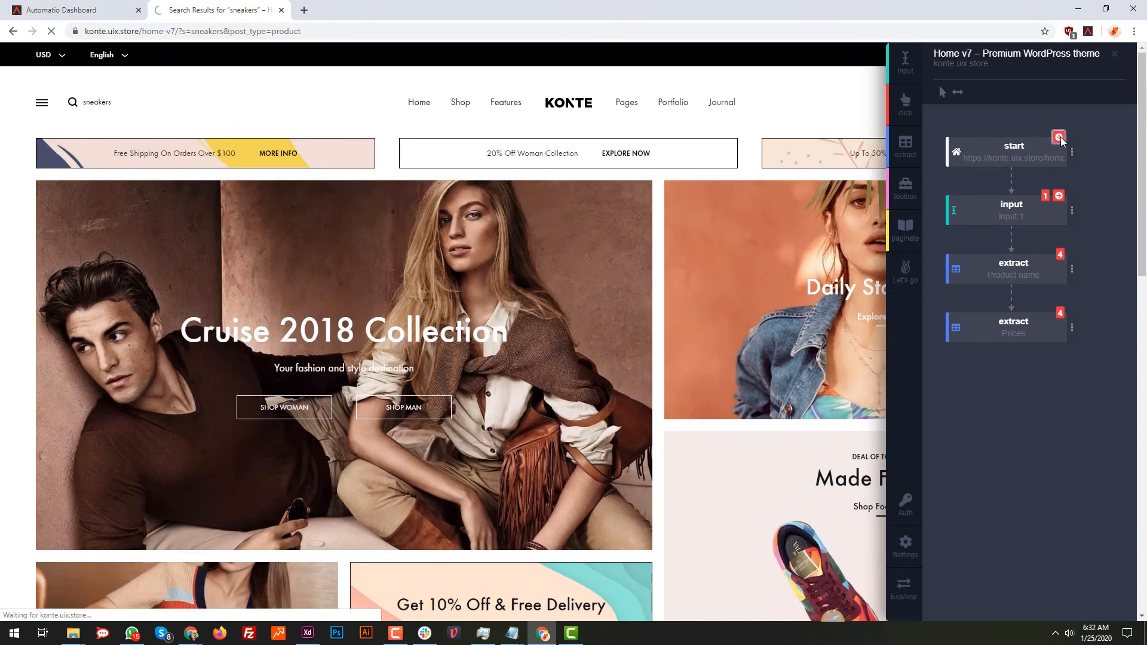
click(1059, 138)
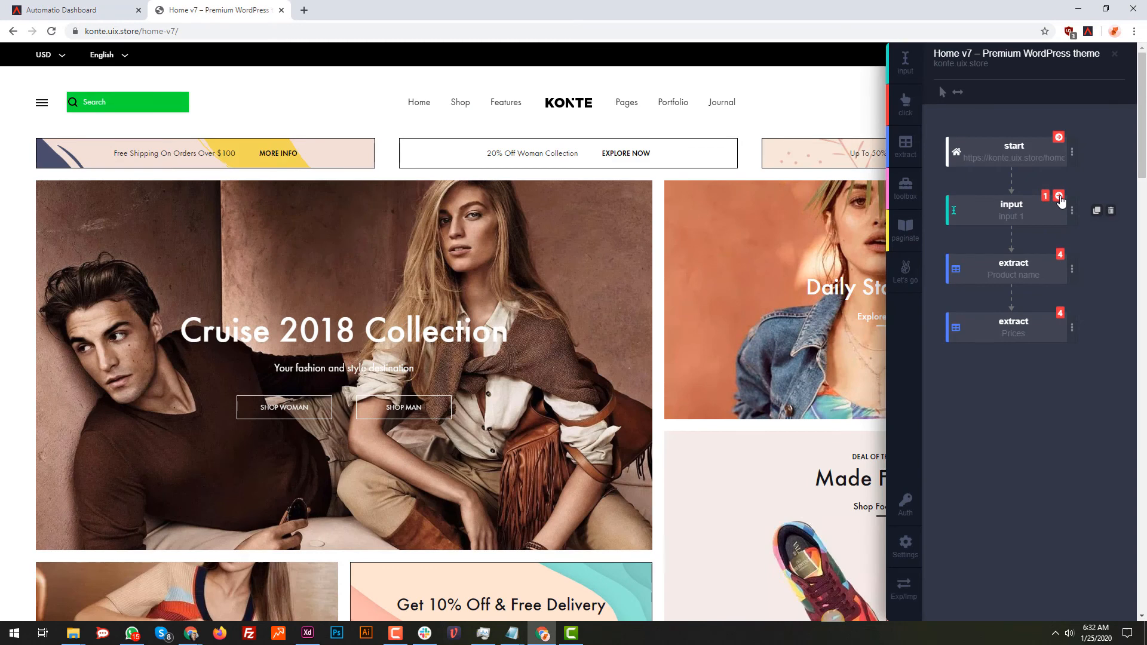
click(1072, 210)
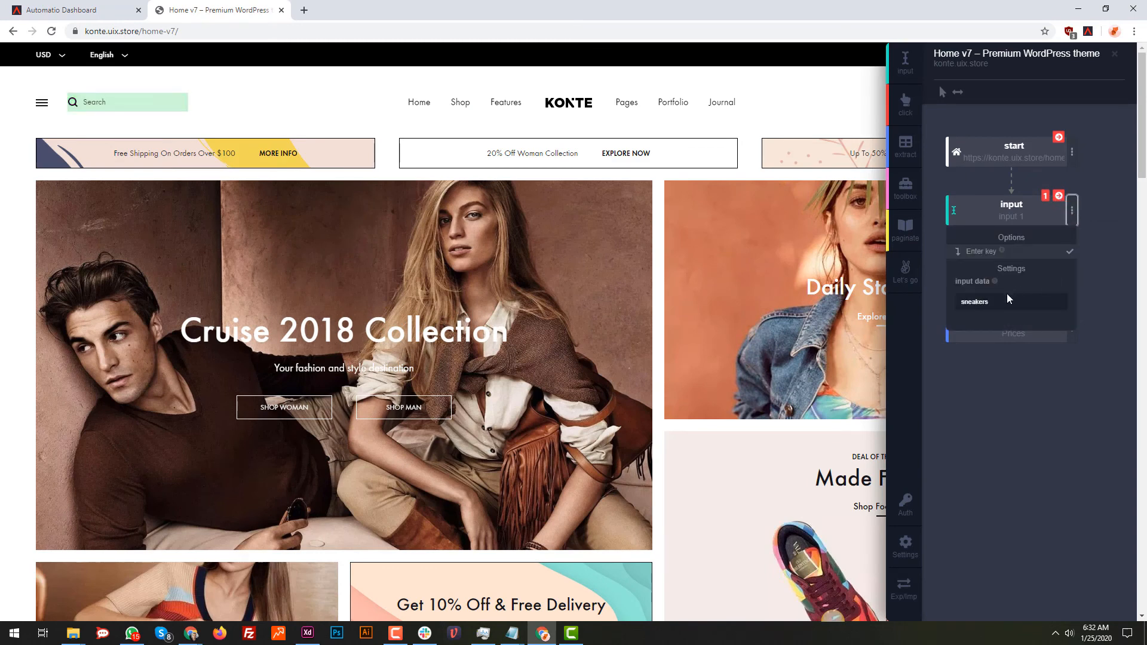
drag(1006, 304, 972, 302)
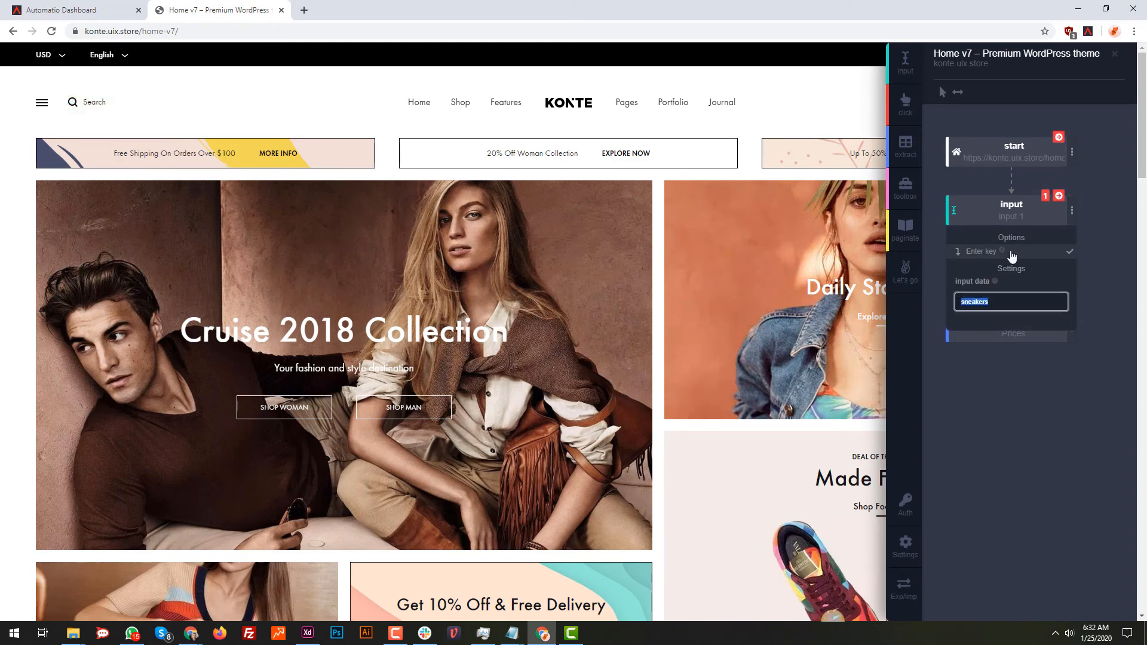
Run the input action again and compare the products on the results page with the extracted data in the dashboard
click(1062, 202)
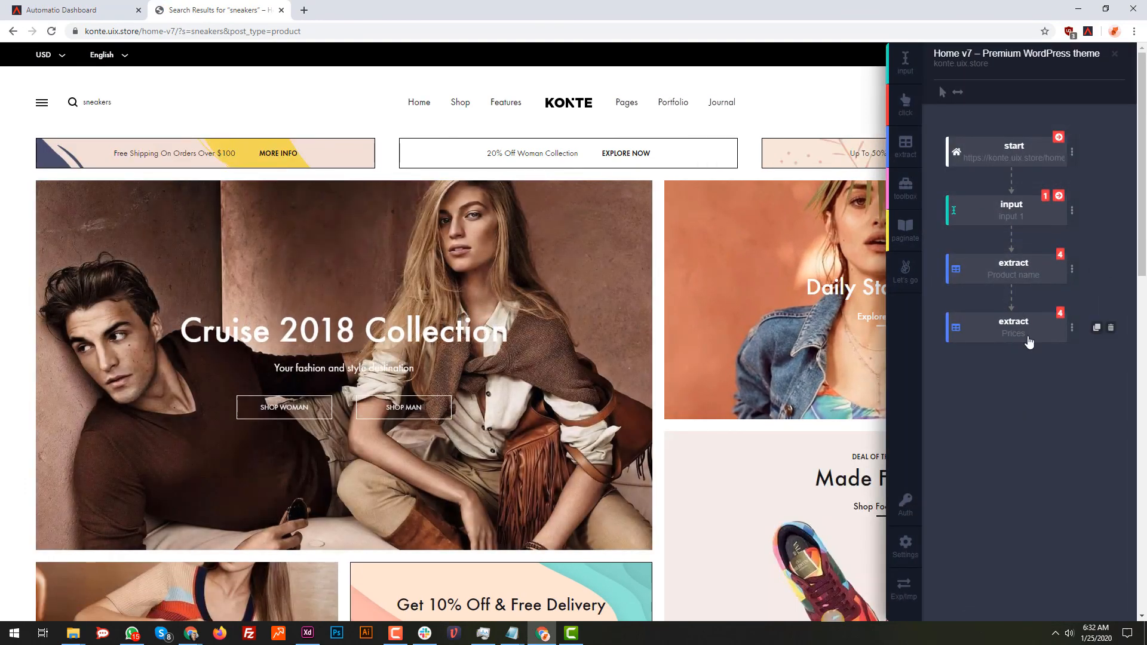
scroll(1028, 360, down, 6)
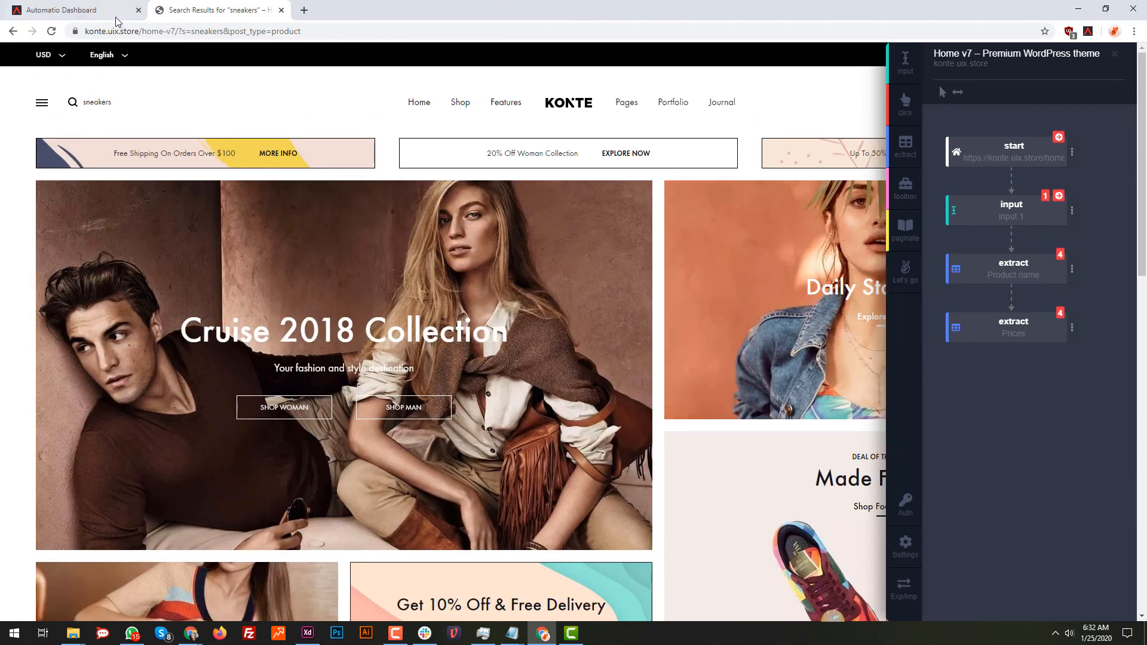
click(113, 19)
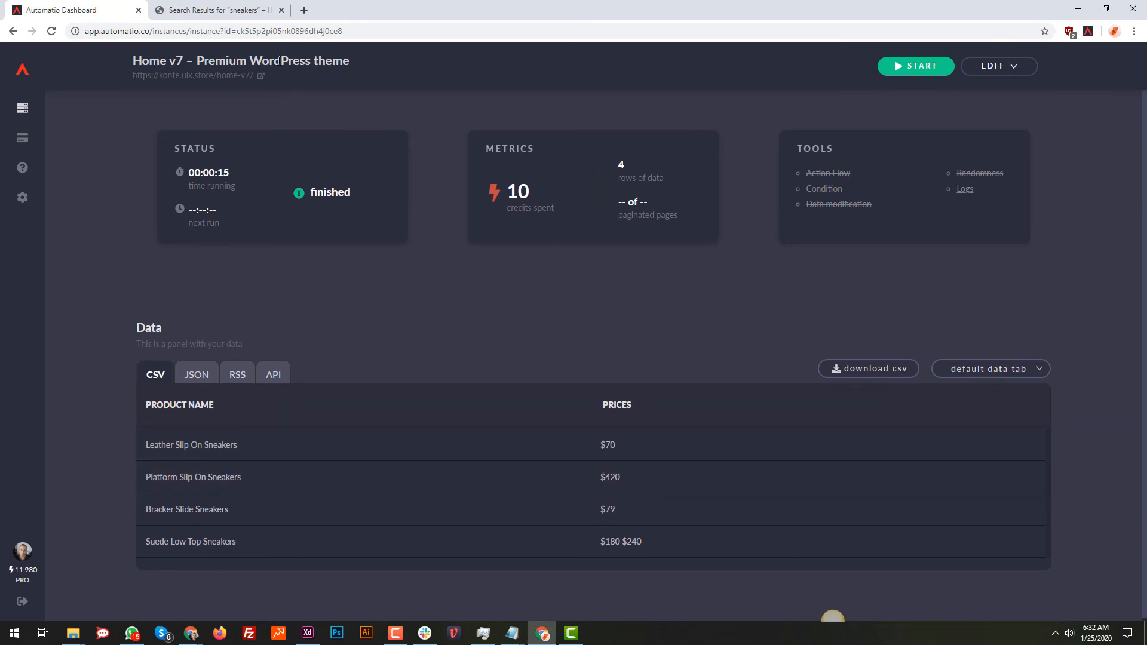
click(239, 10)
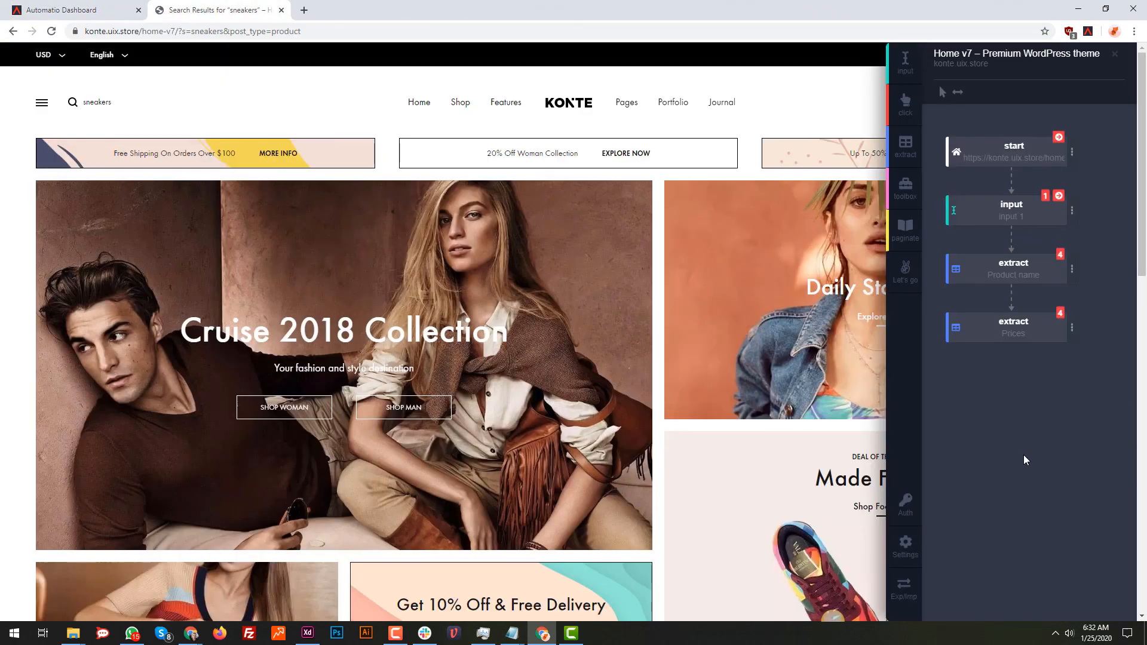